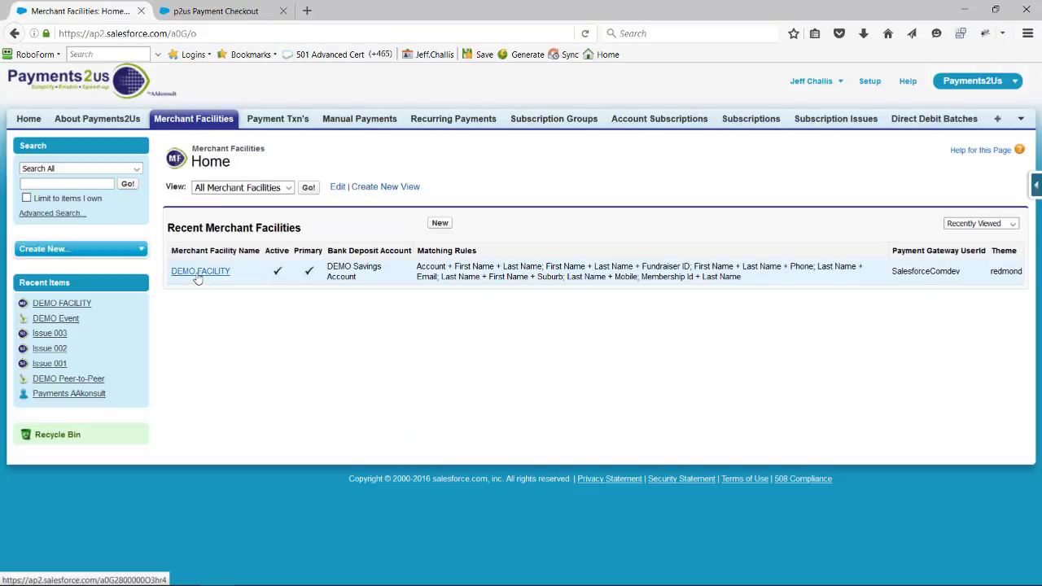
Open the "1. Online Payment" payment form belonging to the DEMO FACILITY merchant facility
left_click(198, 273)
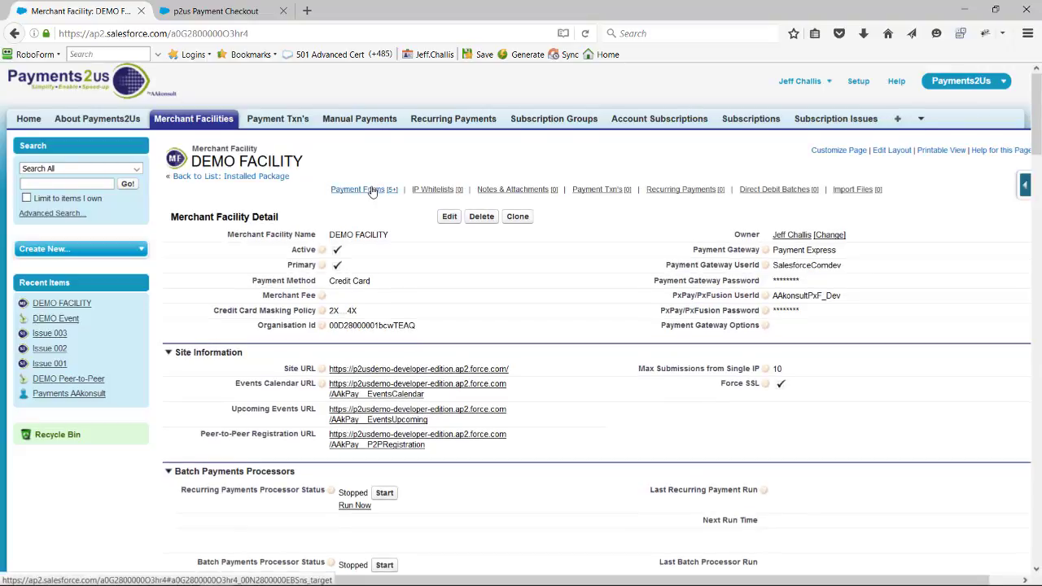
left_click(364, 189)
left_click(238, 116)
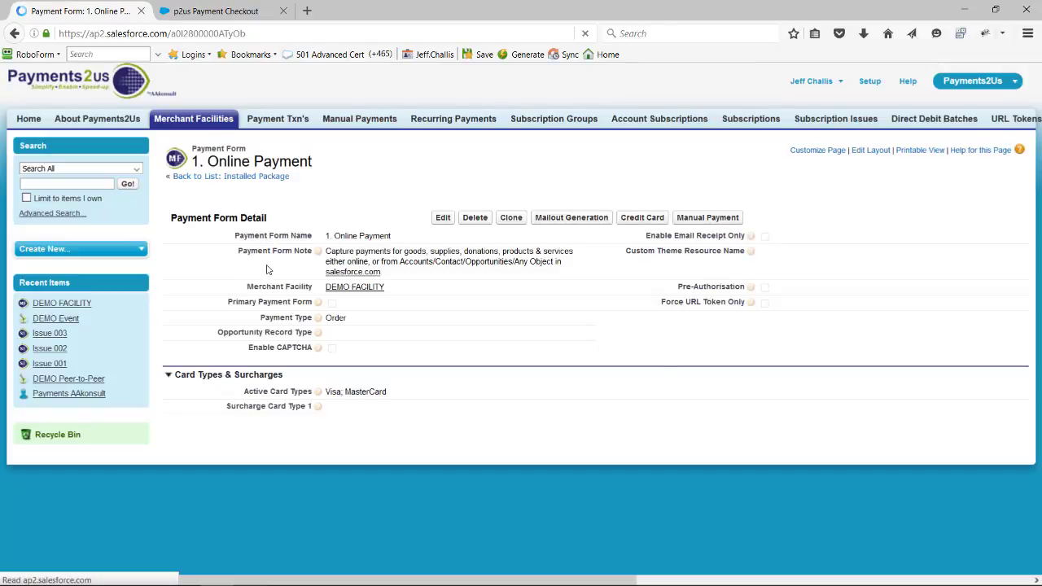
Enable Custom Fields on the payment form, set the Custom Fields Header to "My first Custom Section", and save
scroll(267, 271, "down", 10)
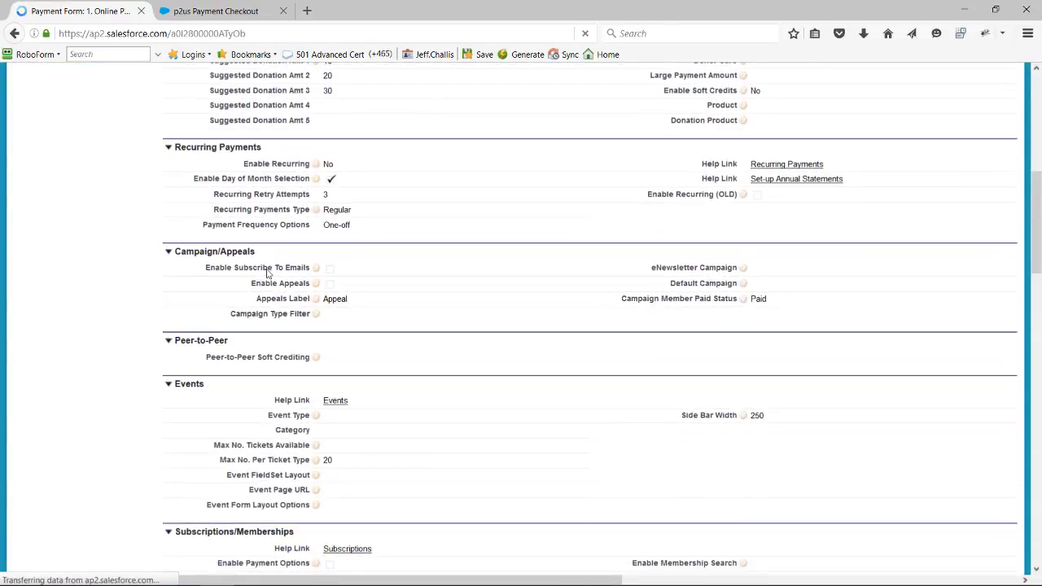
scroll(266, 273, "down", 9)
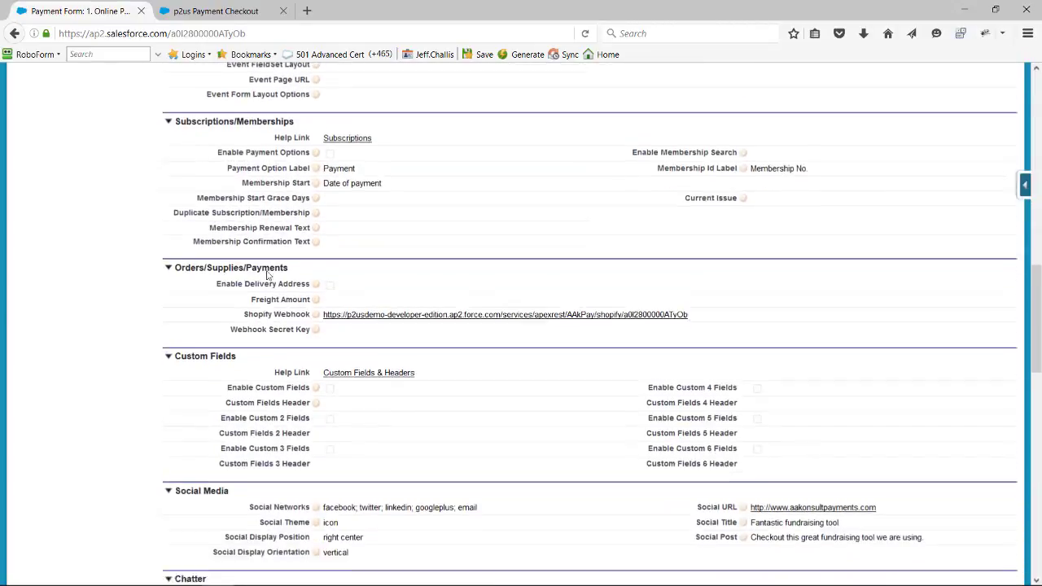
scroll(267, 275, "down", 1)
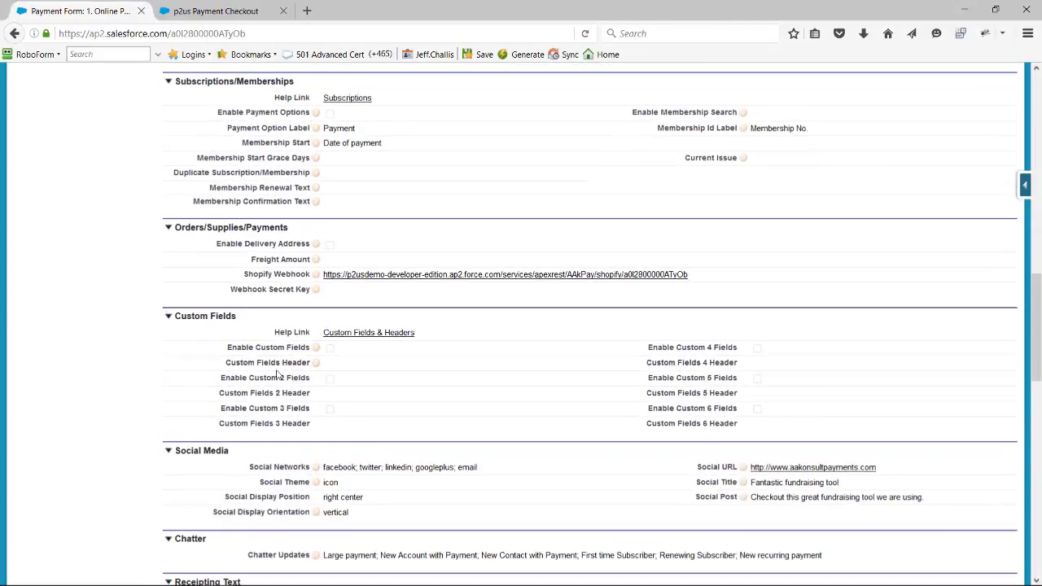
double_click(331, 352)
left_click(329, 350)
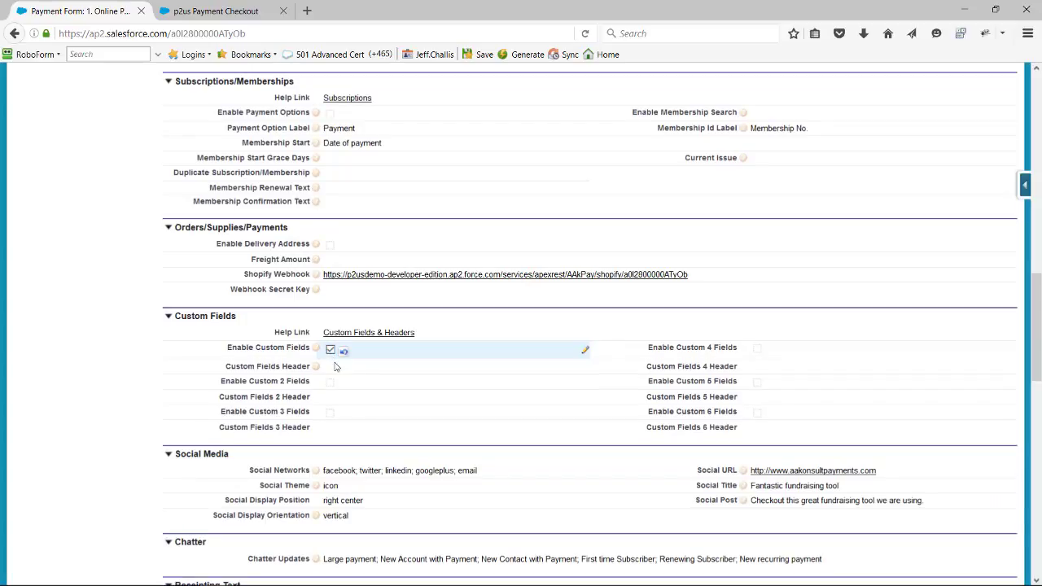
double_click(338, 367)
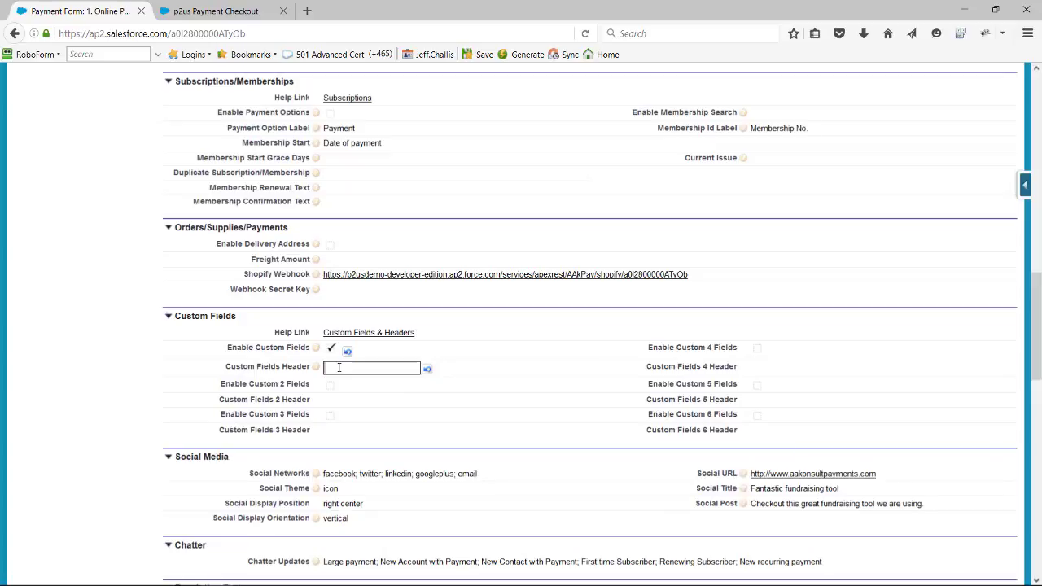
type("My first Custom Section")
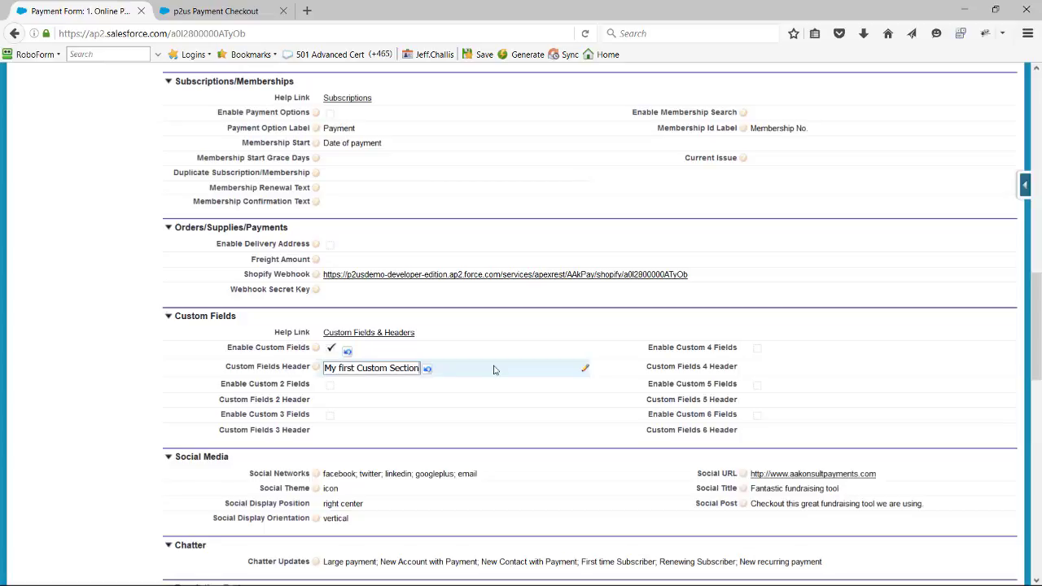
scroll(493, 369, "up", 10)
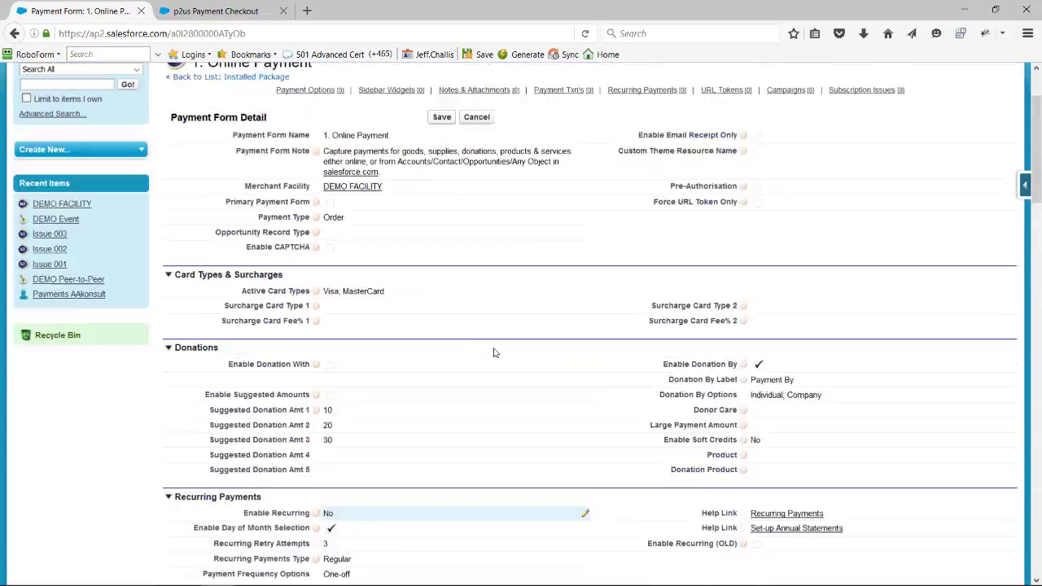
left_click(441, 216)
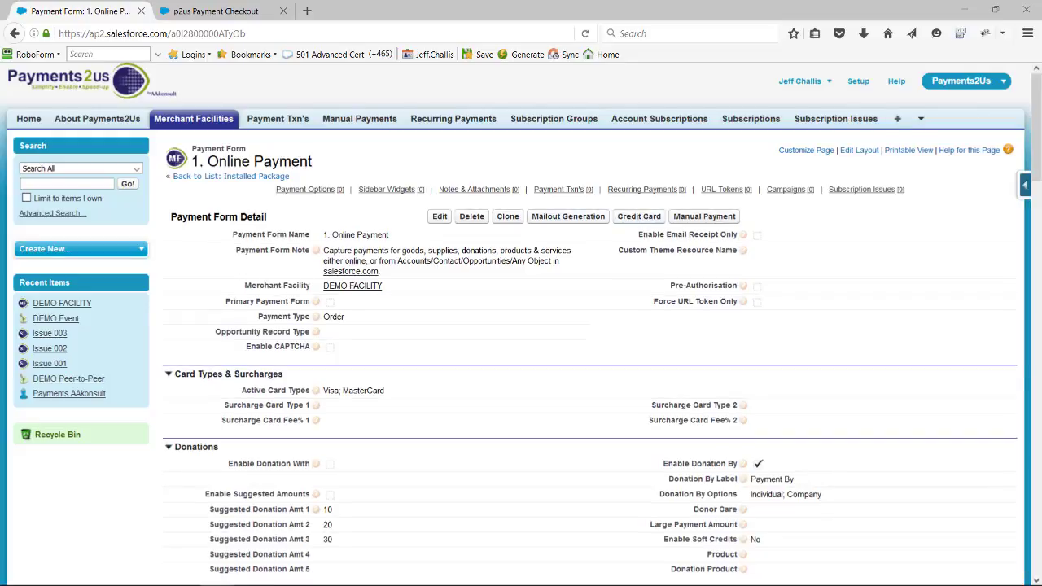
Preview the form's credit card checkout page, examine its custom section, and close the preview
left_click(639, 215)
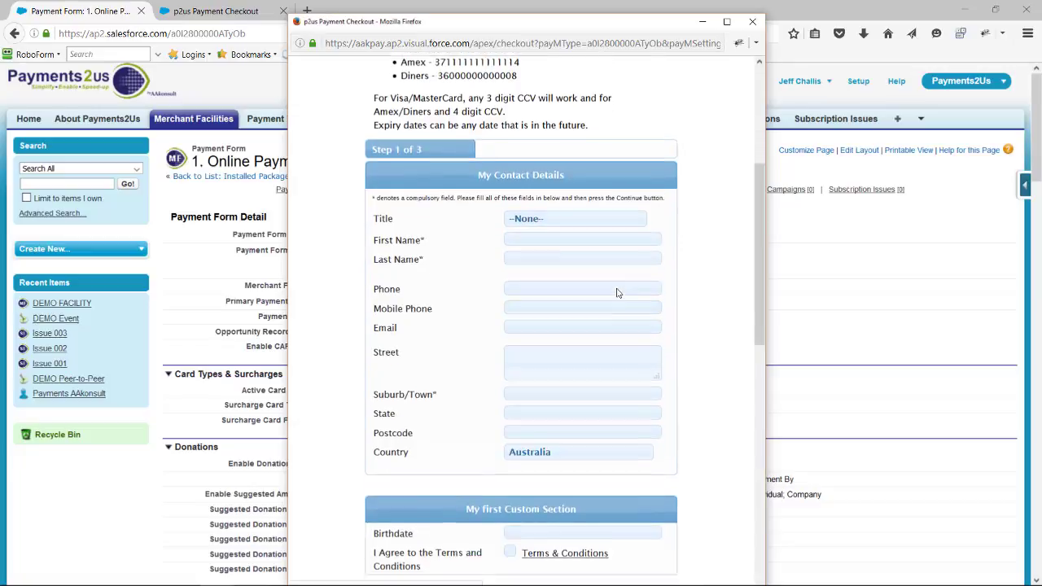
scroll(616, 291, "down", 5)
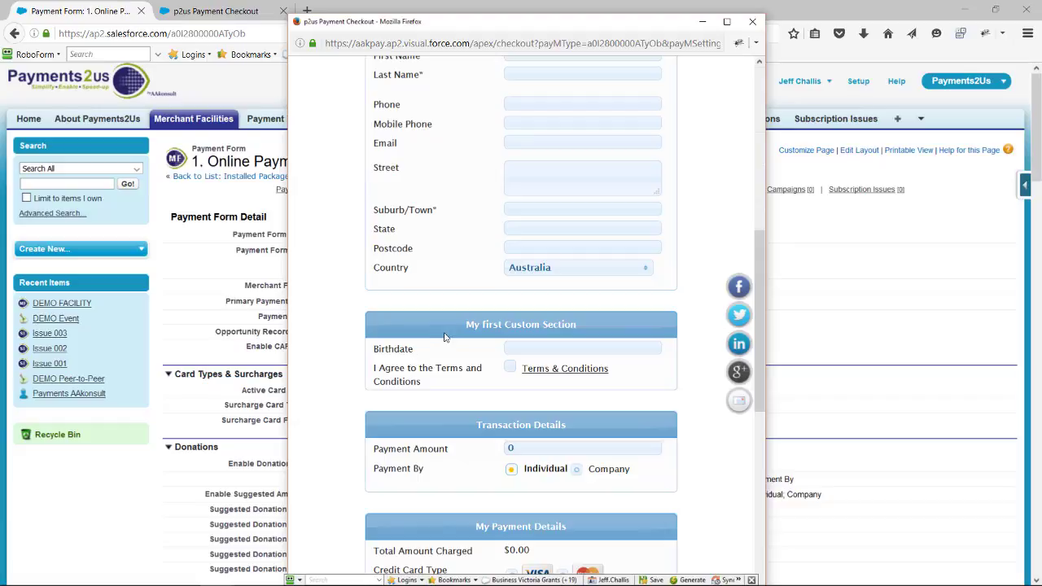
left_click(753, 23)
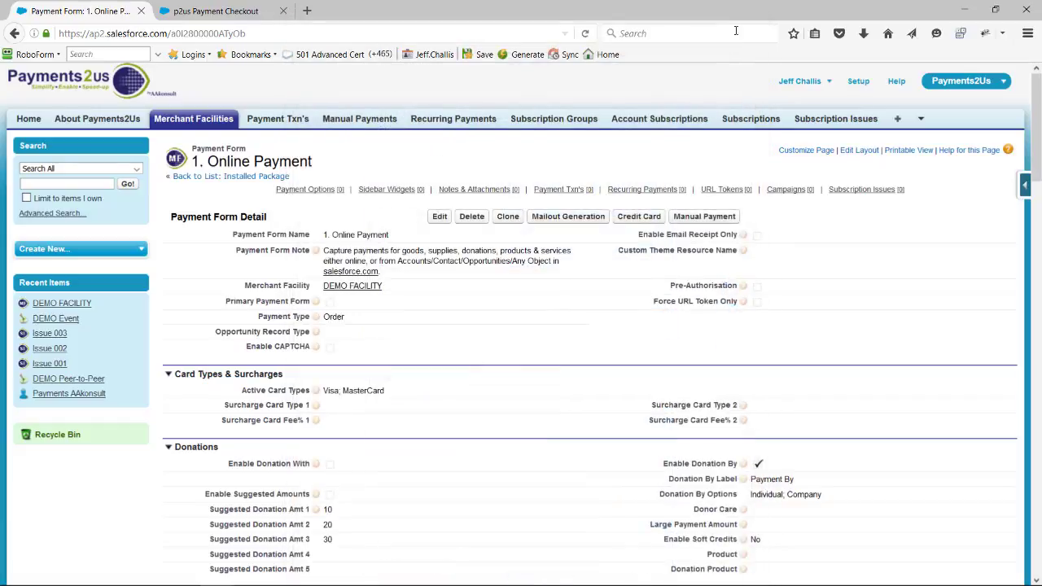
Open Setup in a new browser tab and display the list of custom objects
right_click(861, 81)
left_click(925, 92)
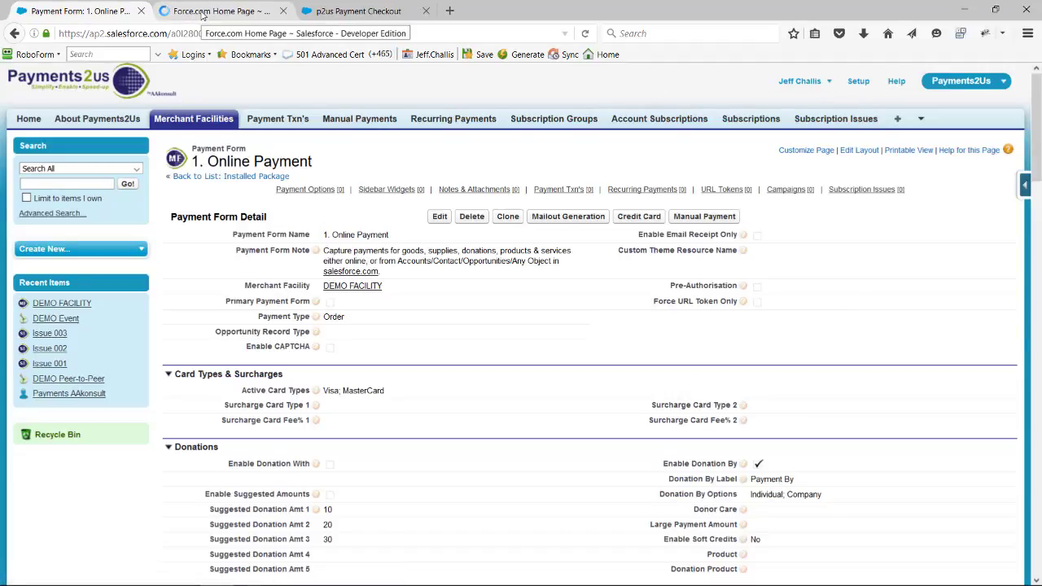
left_click(202, 12)
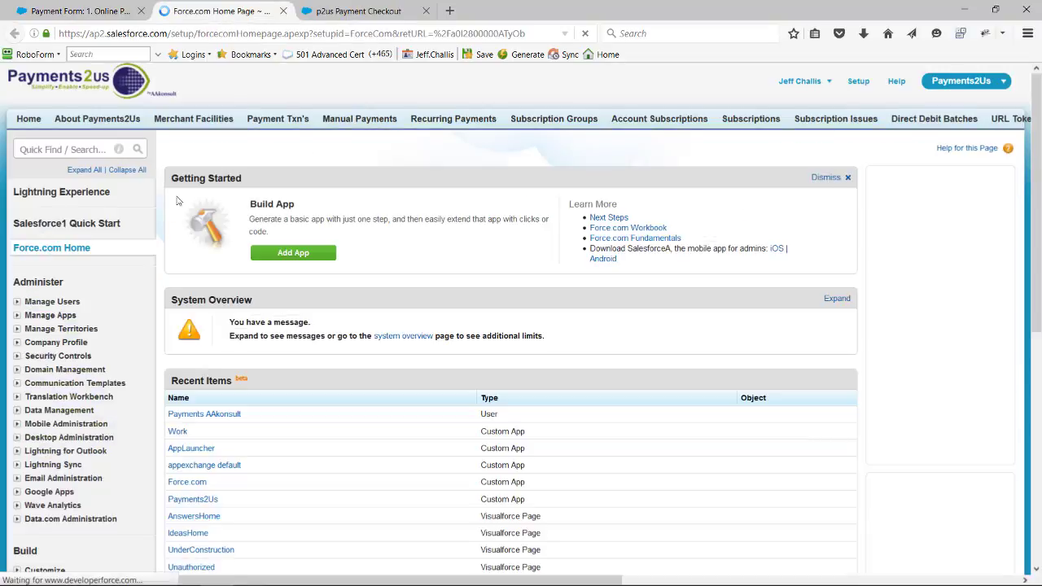
scroll(96, 498, "down", 2)
scroll(96, 499, "down", 3)
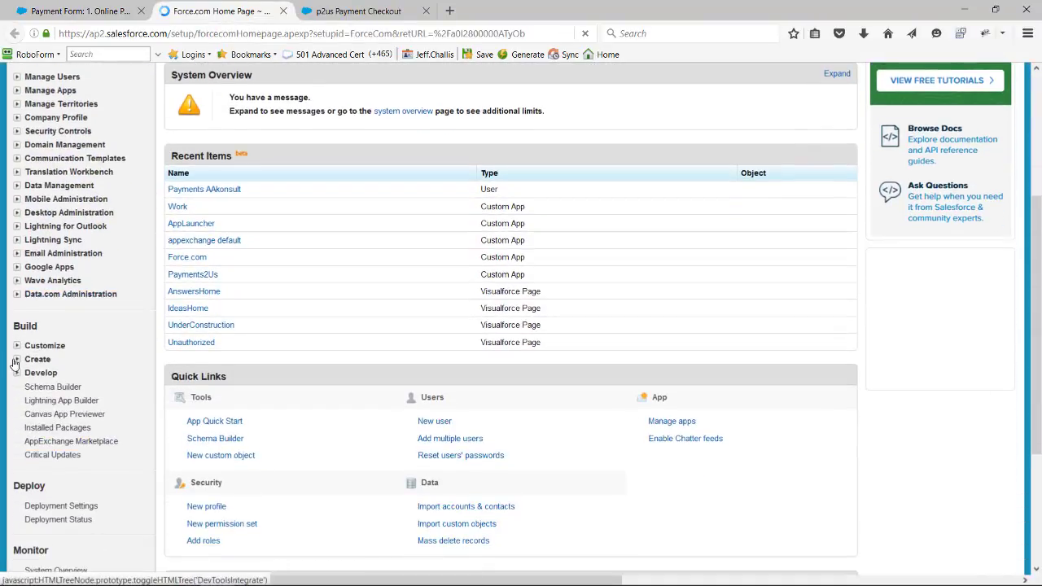
left_click(17, 359)
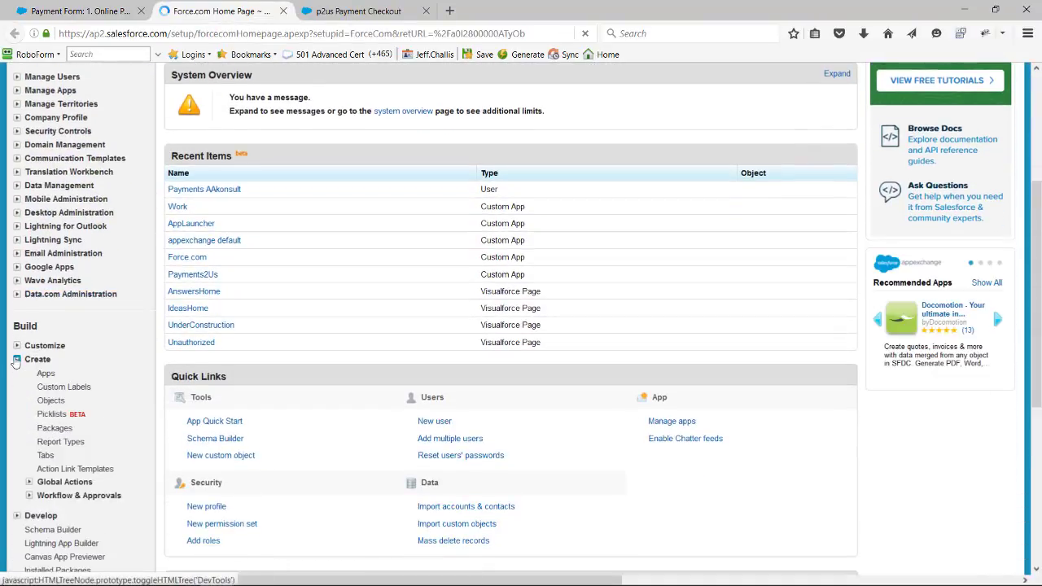
left_click(49, 401)
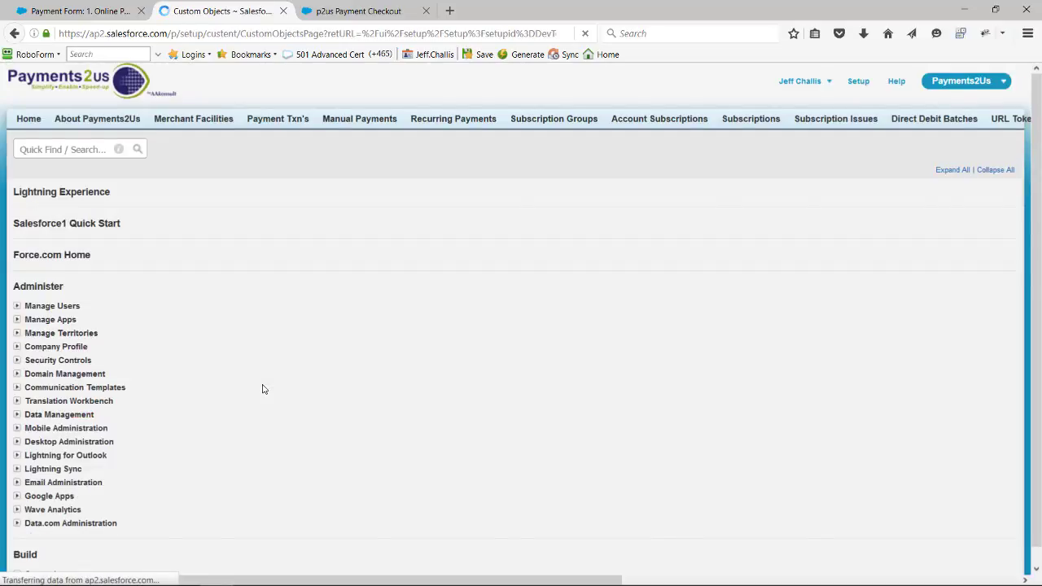
Open the Payment Txn object's definition and go to its Custom Fields & Relationships
scroll(262, 397, "down", 4)
scroll(263, 401, "down", 2)
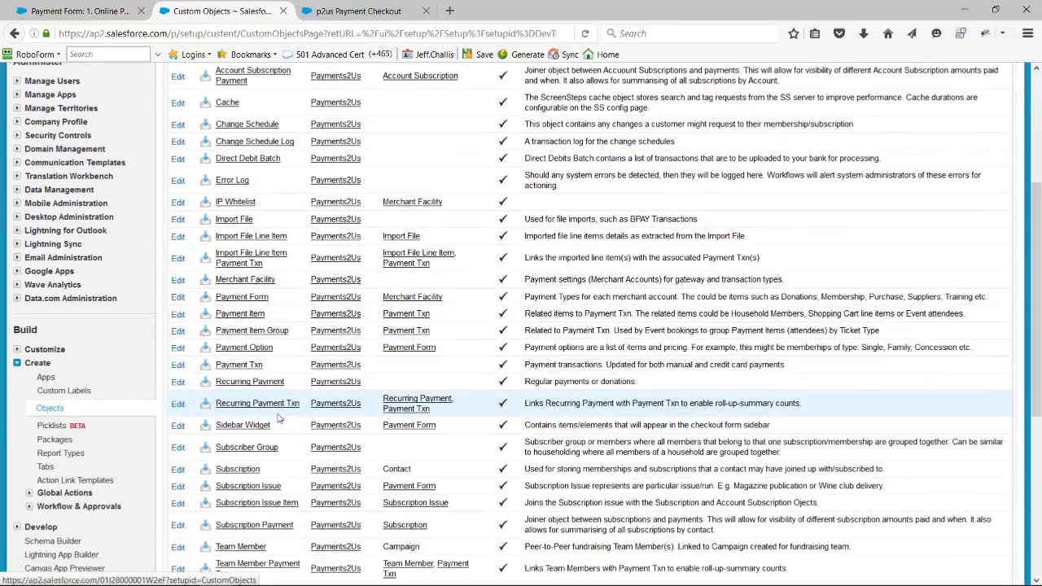
left_click(247, 368)
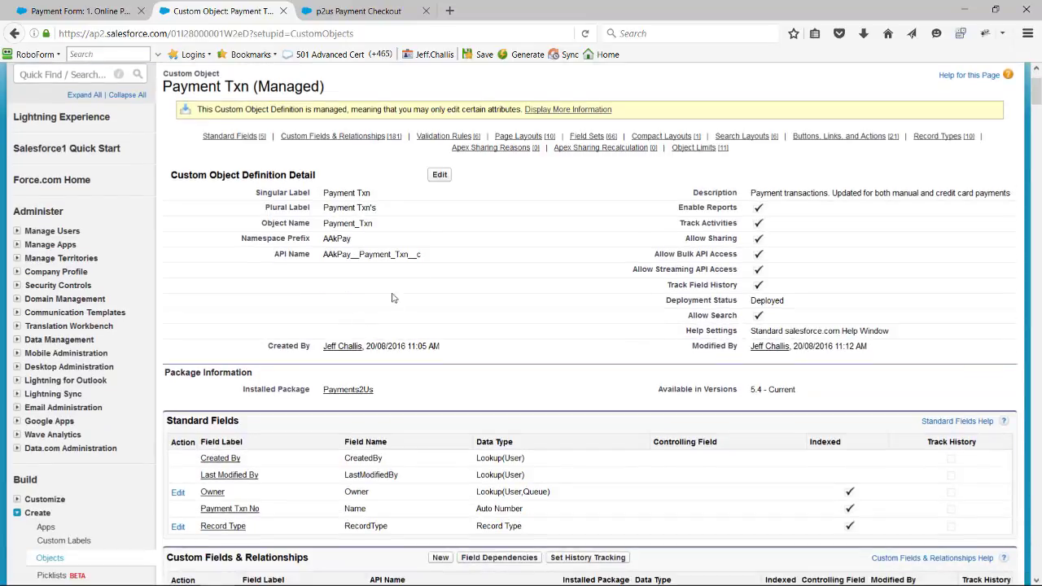
left_click(340, 138)
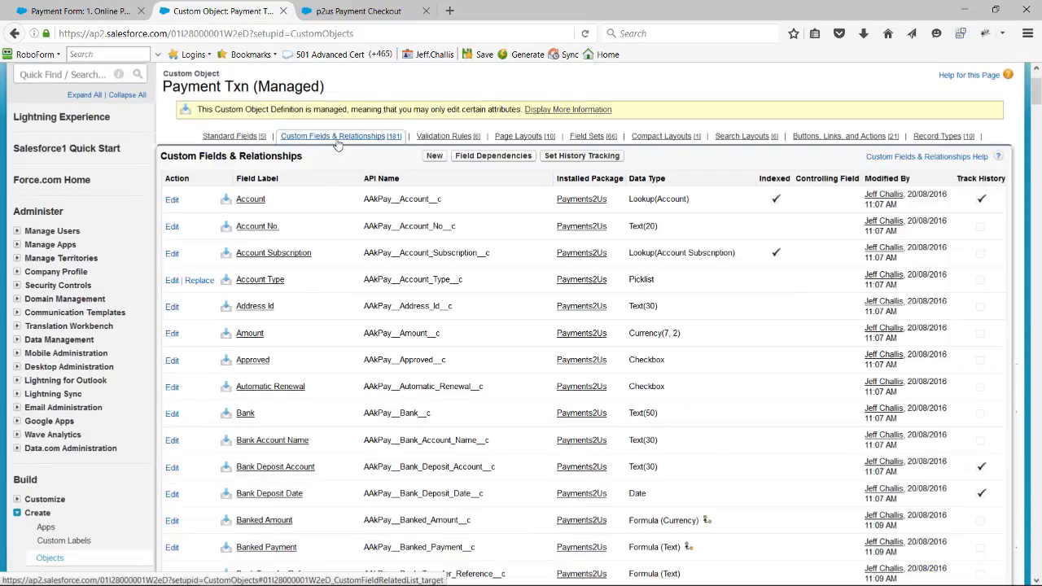
left_click(341, 138)
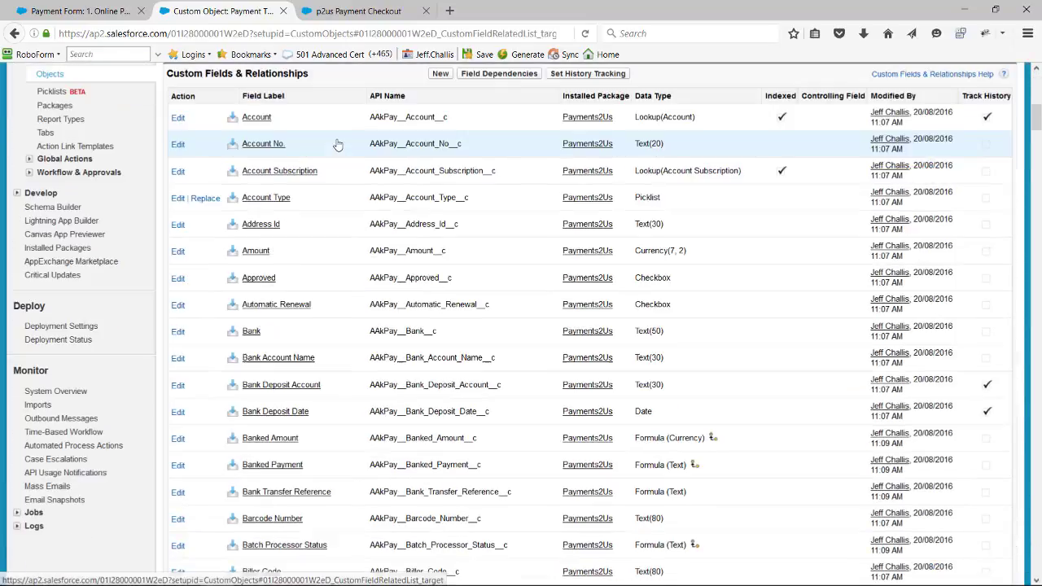
Start a new custom field on Payment Txn with the Picklist data type
left_click(440, 74)
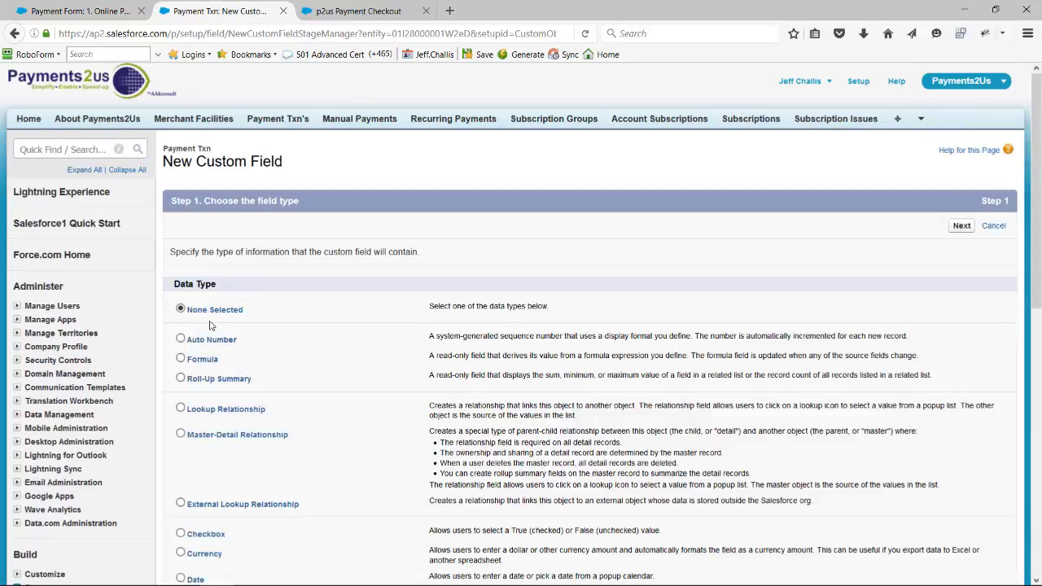
scroll(209, 325, "down", 10)
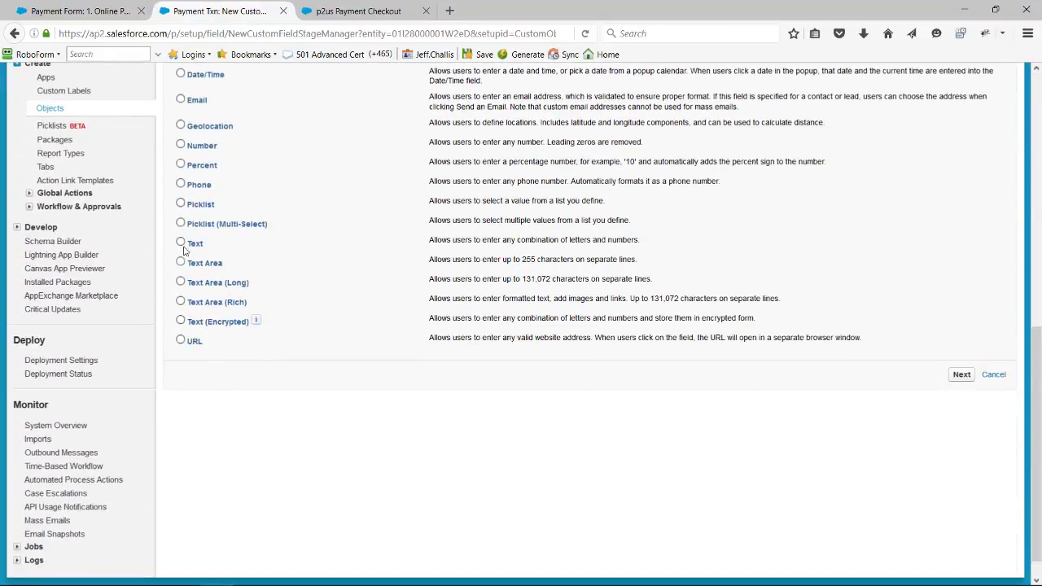
left_click(181, 204)
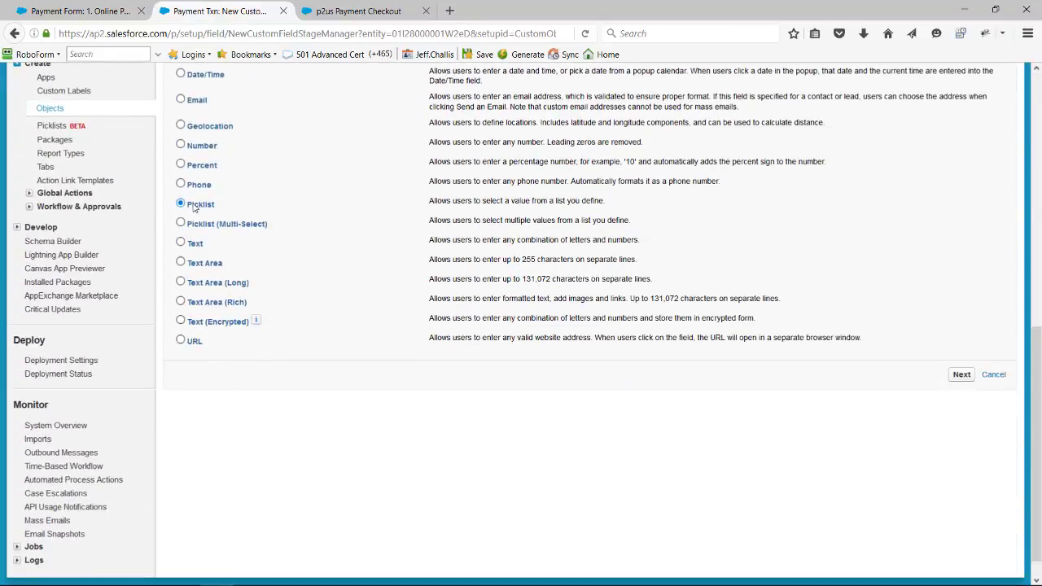
left_click(962, 374)
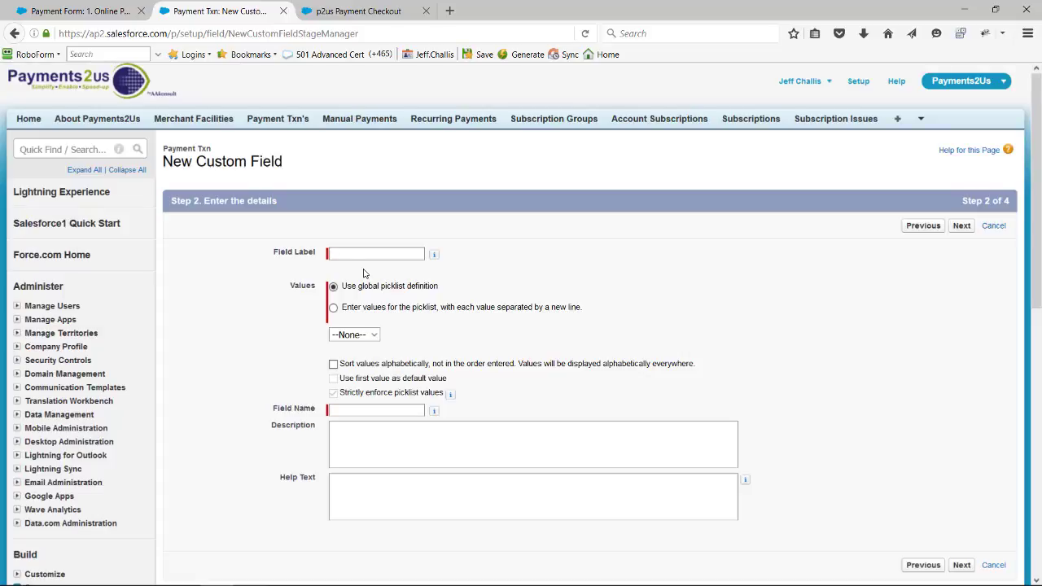
Label the new picklist field "How did you hear about us?" and let the field name fill in
type("Ho")
type("w did yo")
type("u hear about us?")
key("Tab")
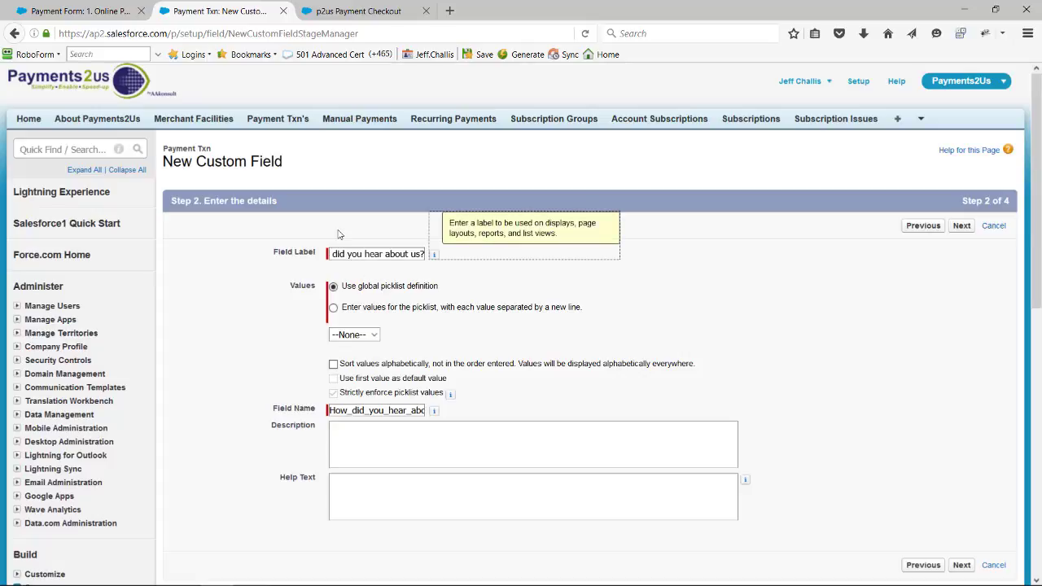
Define the picklist's own values on separate lines, including "Google Search" and "Work of Mouth - Friend"
left_click(334, 308)
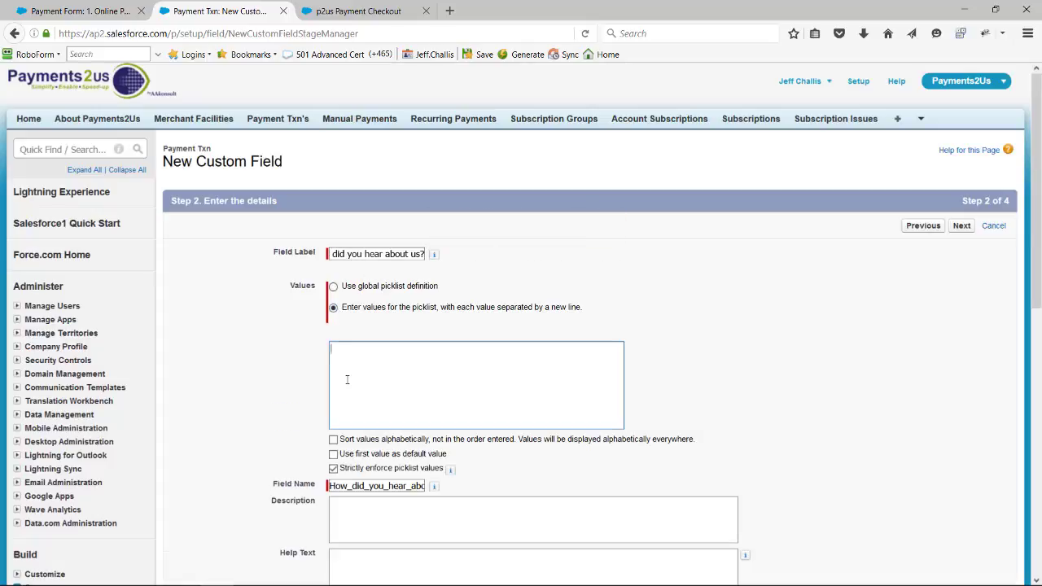
type("W")
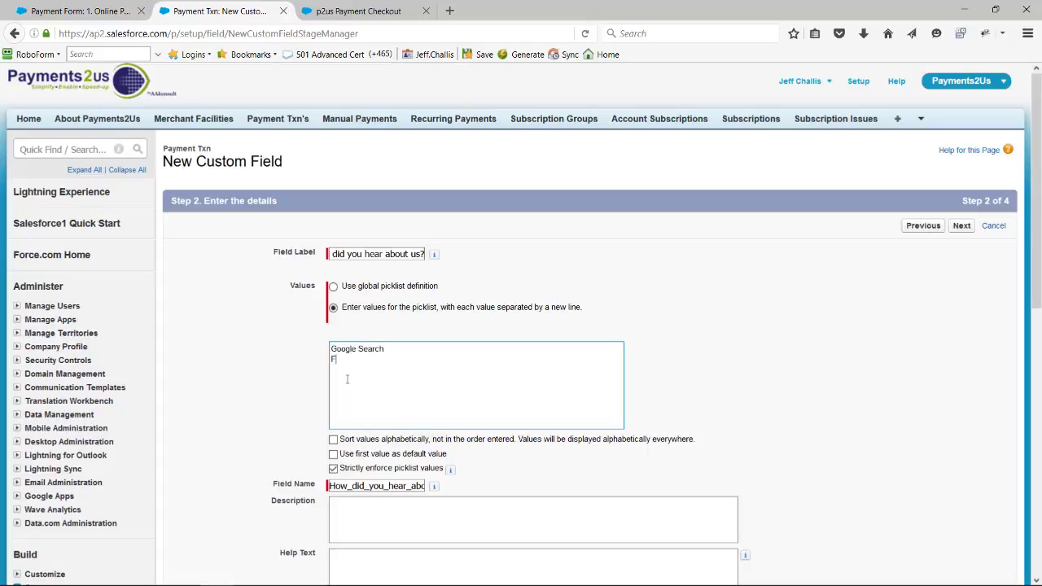
key("BackSpace")
key("BackSpace")
key("BackSpace")
key("BackSpace")
type("Work of Mouth - Friend")
Accept the default field-level security and page layouts, save the picklist field, and begin another custom field
left_click(960, 227)
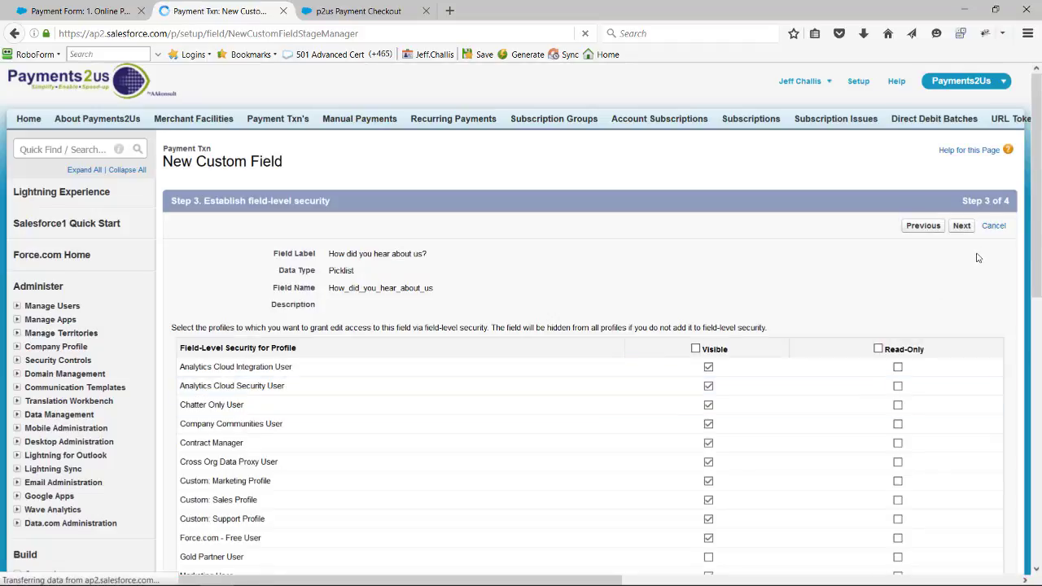
left_click(965, 231)
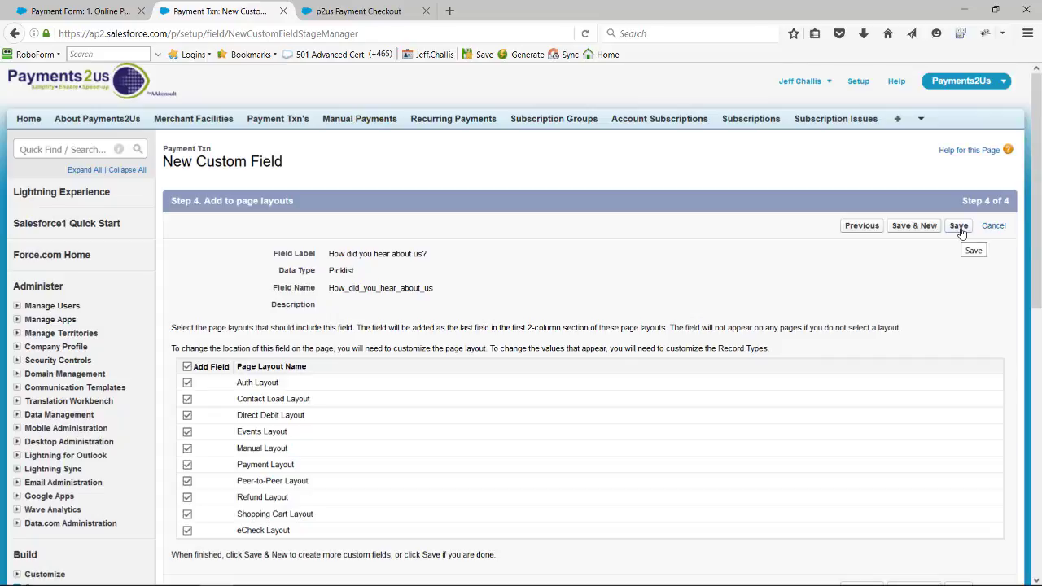
left_click(912, 228)
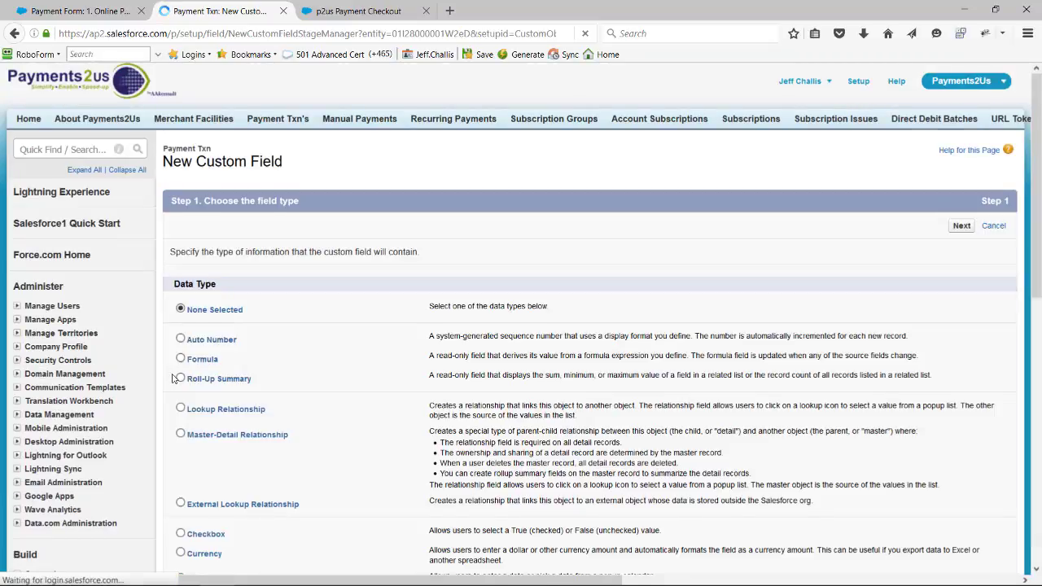
Choose the Text Area data type for the new Payment Txn custom field and continue to its details
scroll(176, 380, "down", 2)
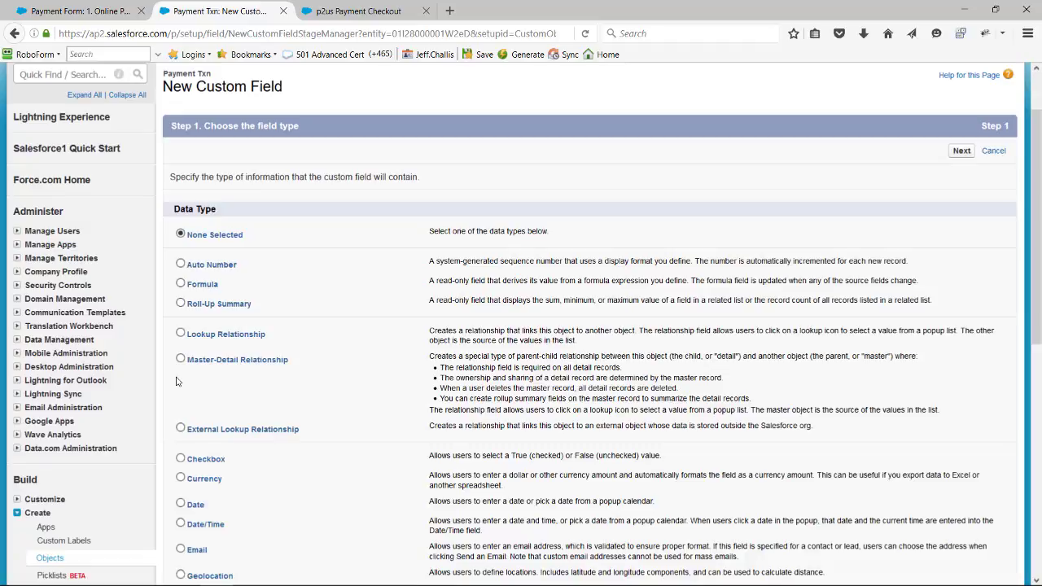
scroll(196, 426, "down", 1)
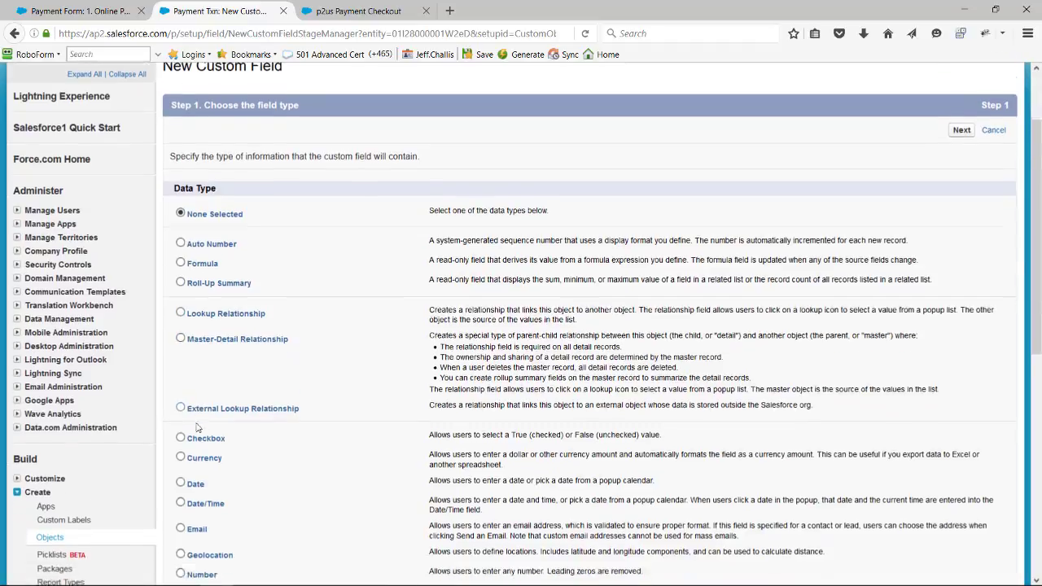
scroll(196, 426, "down", 5)
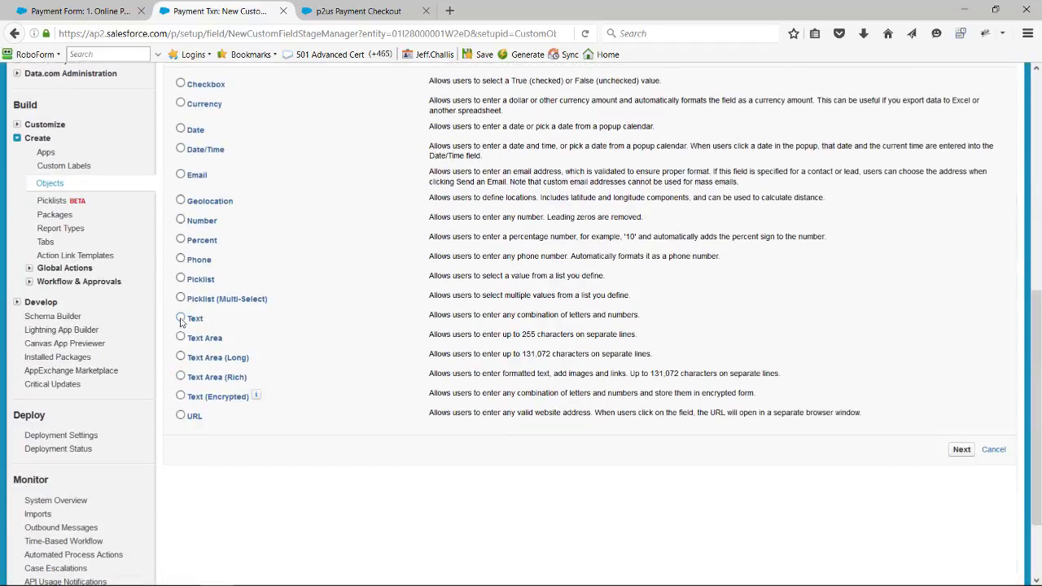
left_click(181, 319)
left_click(181, 338)
left_click(957, 450)
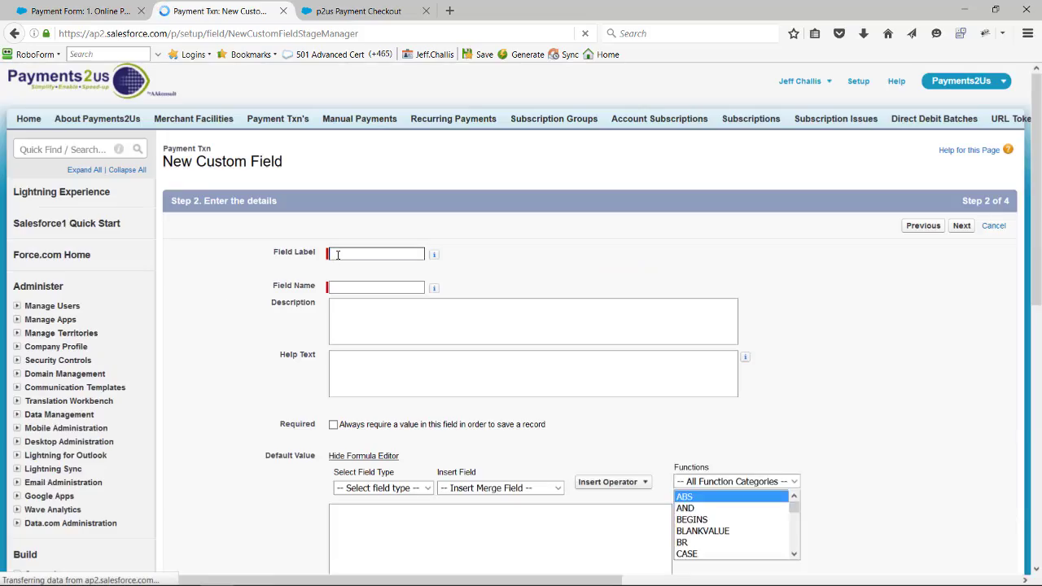
Label the text area field "Help Notes" and set its field name to Help_Notes_form_text
type("He")
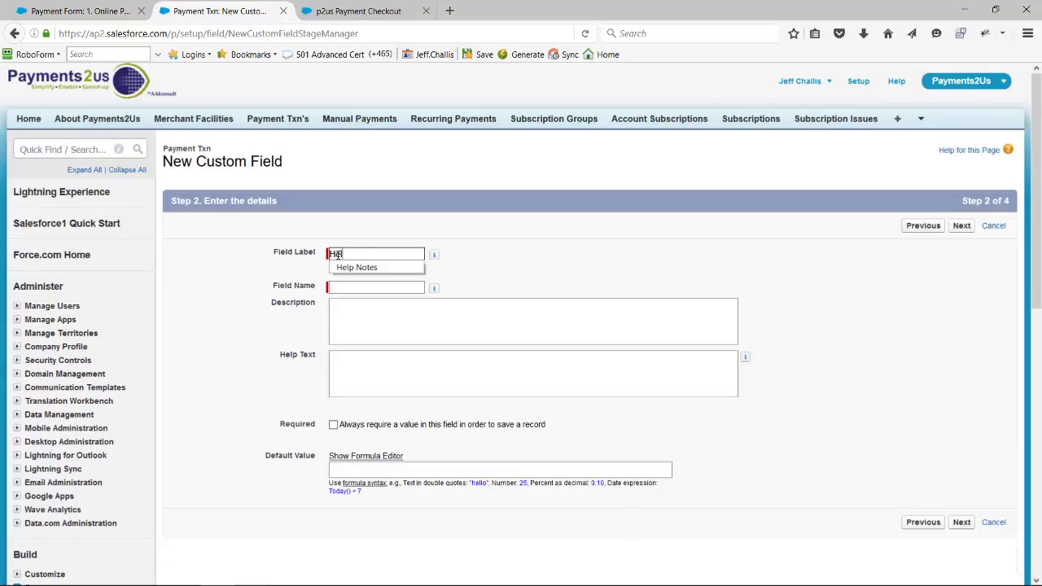
type("lp Notes")
key("Escape")
key("Tab")
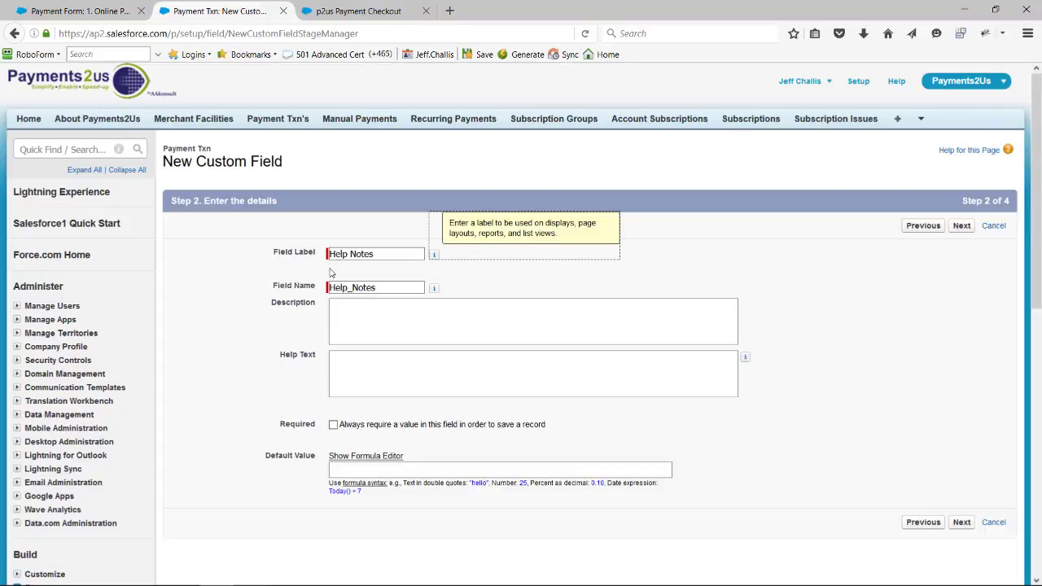
key("Tab")
left_click(381, 287)
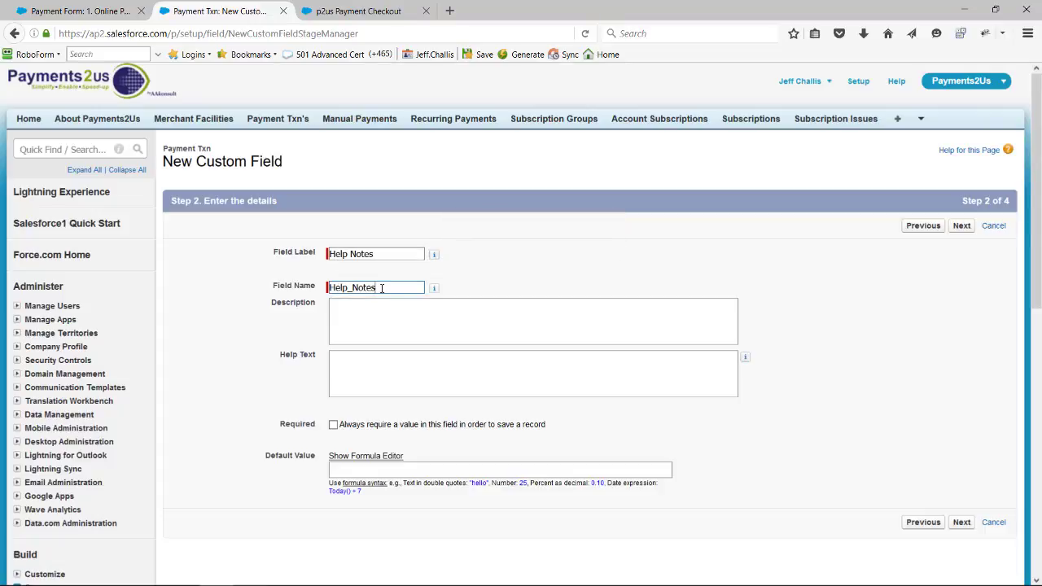
type("_form_")
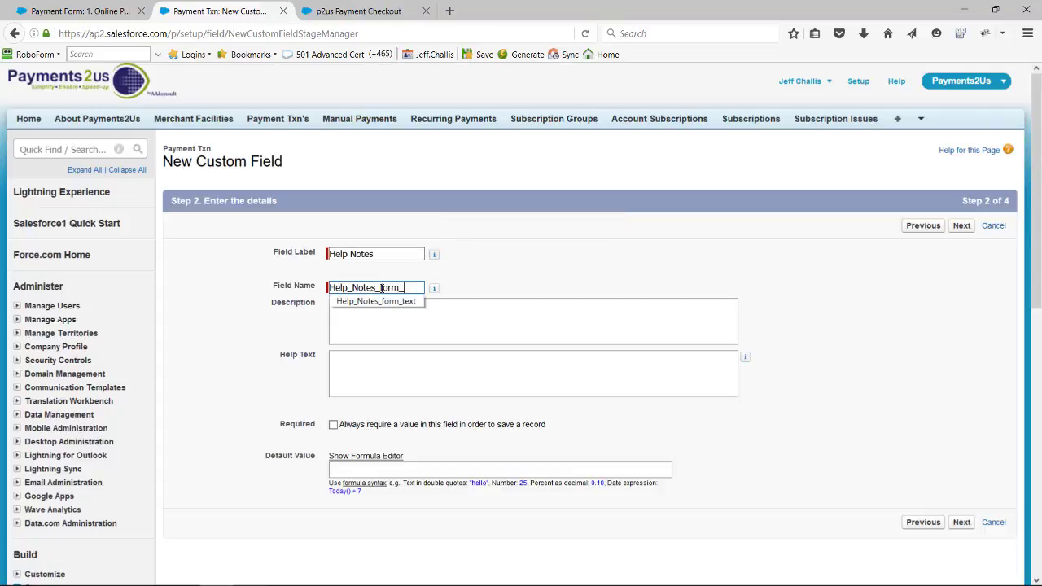
type("text")
key("Escape")
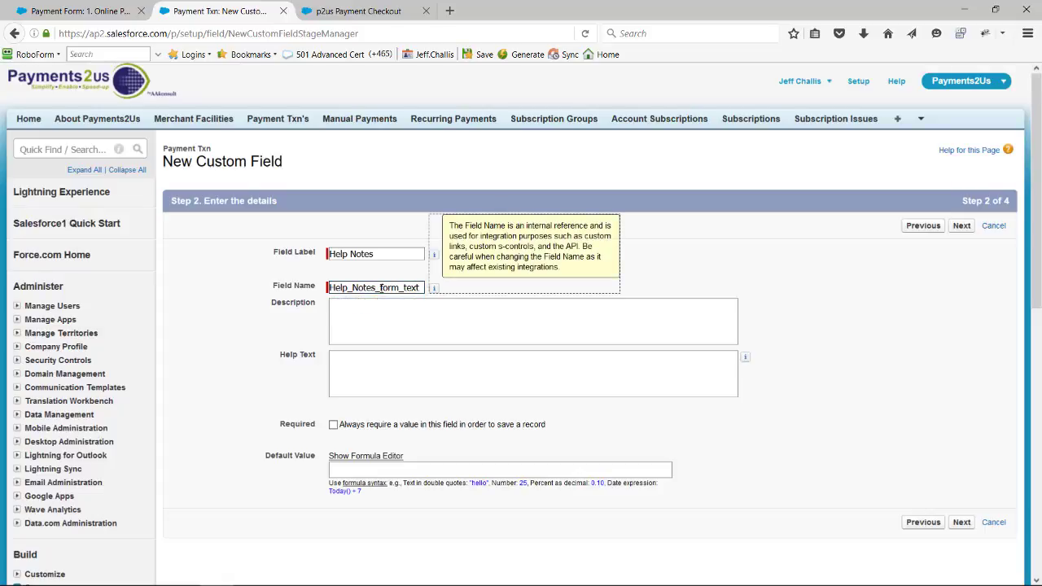
Set the default value formula to "This is some information to help the person on the checkout form know more details about what to do"
left_click(334, 472)
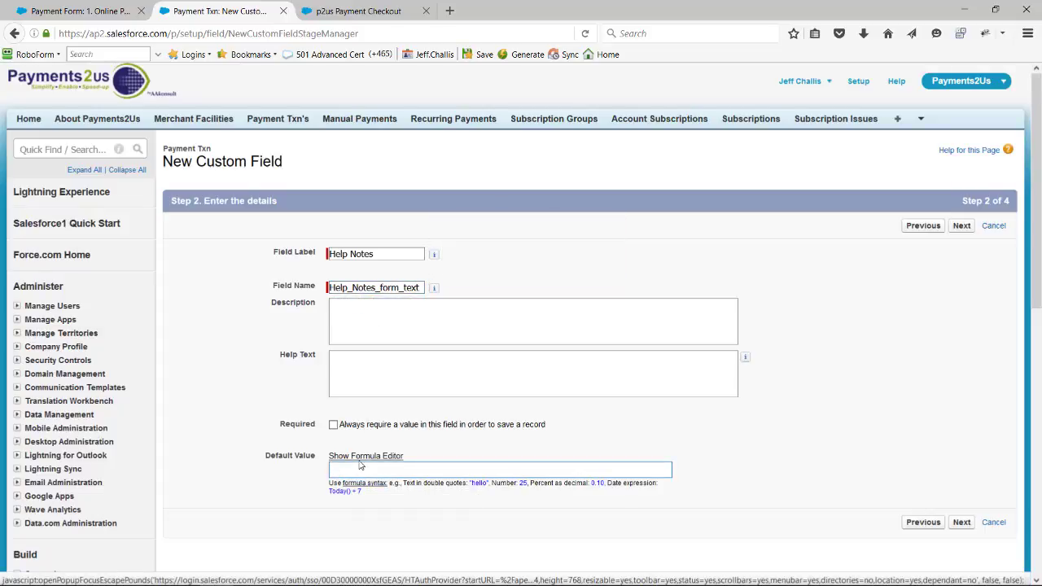
left_click(360, 458)
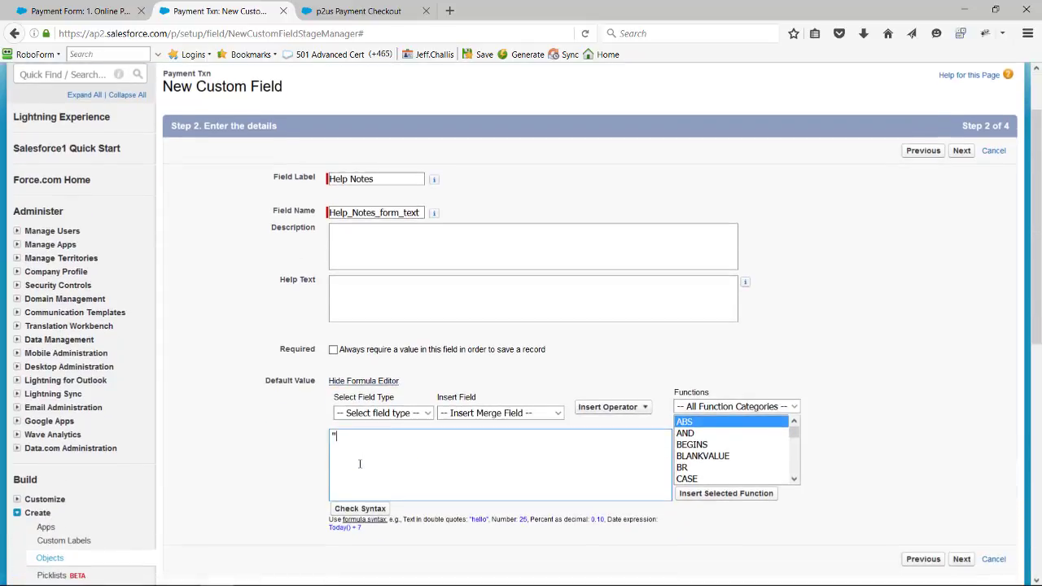
type("\"This is some information to hel")
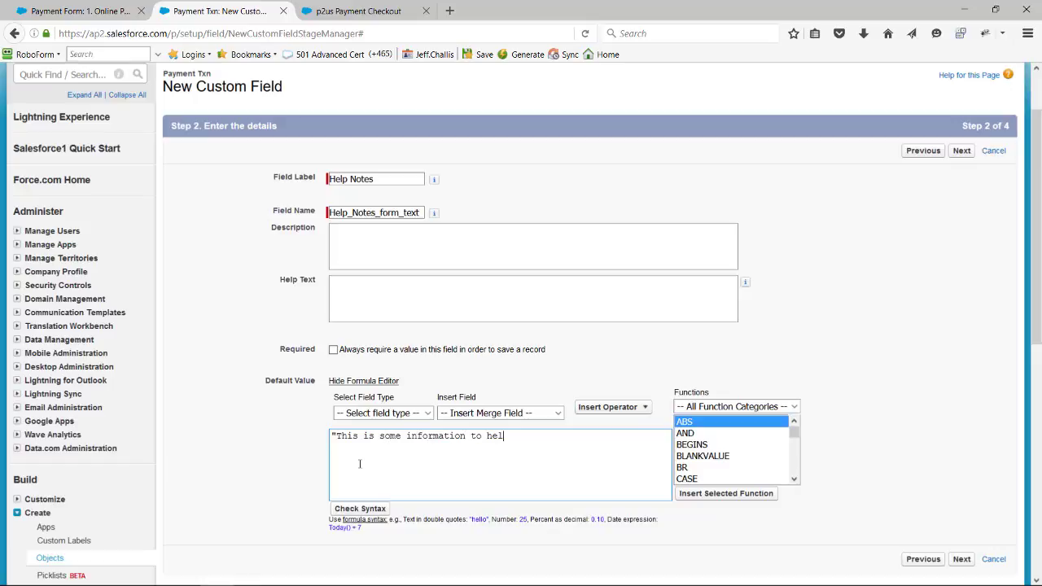
type("p the person on the check")
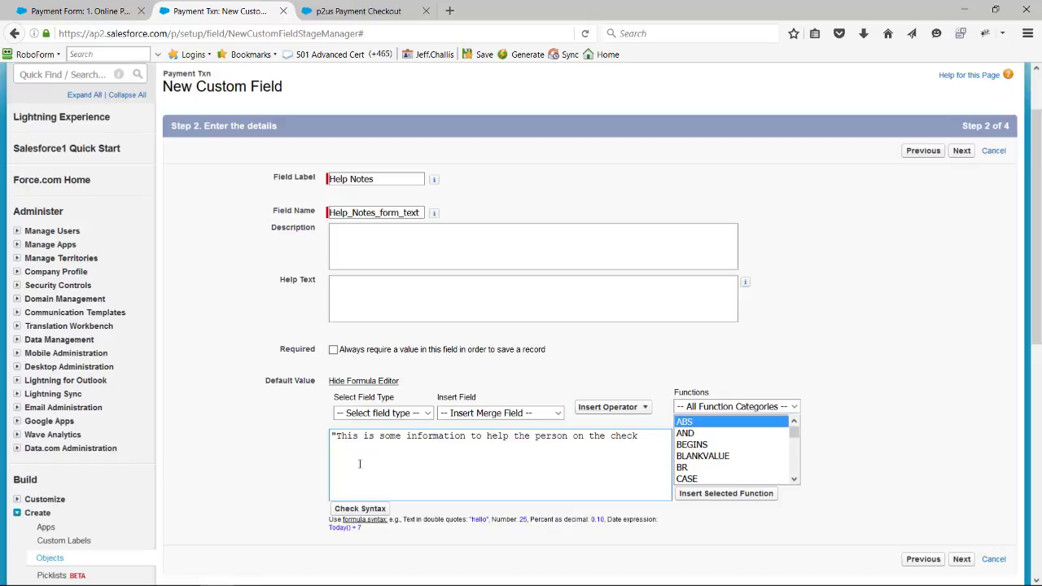
type("out form know more details ba")
type("out what to do\"")
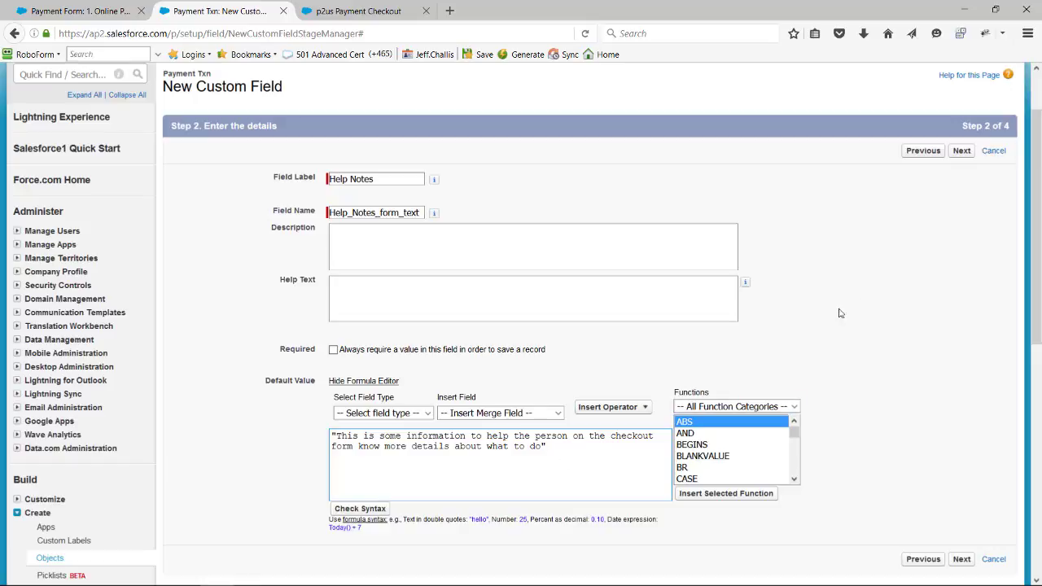
Keep the default field-level security, exclude the Help Notes field from all page layouts, and save it
left_click(961, 152)
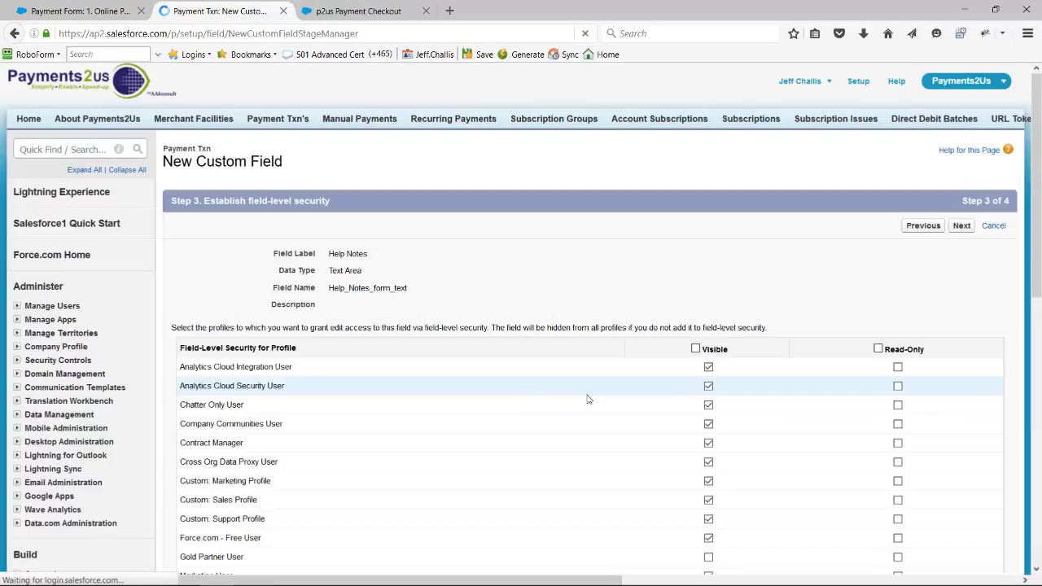
left_click(963, 228)
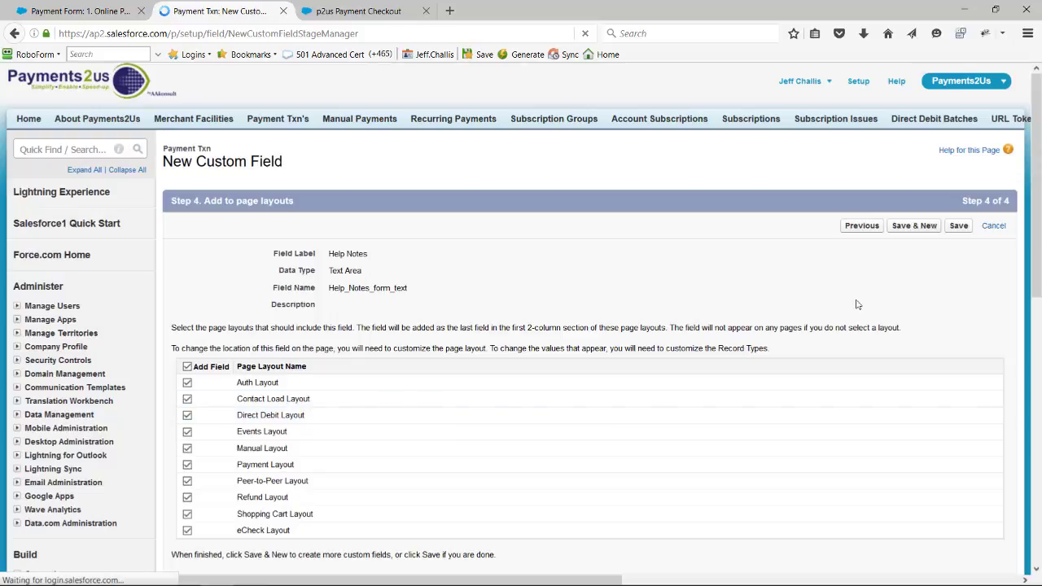
left_click(187, 366)
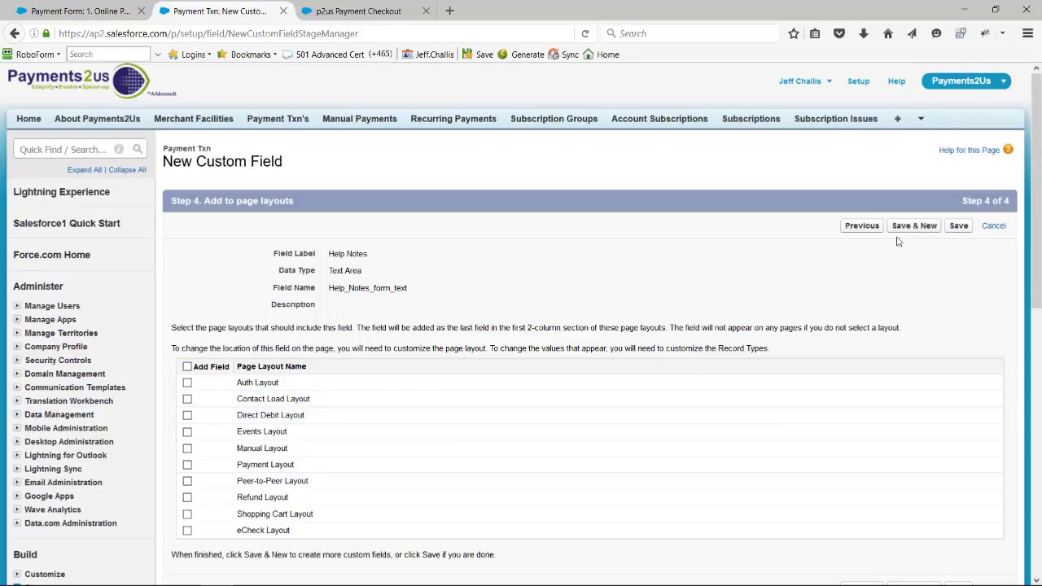
left_click(957, 227)
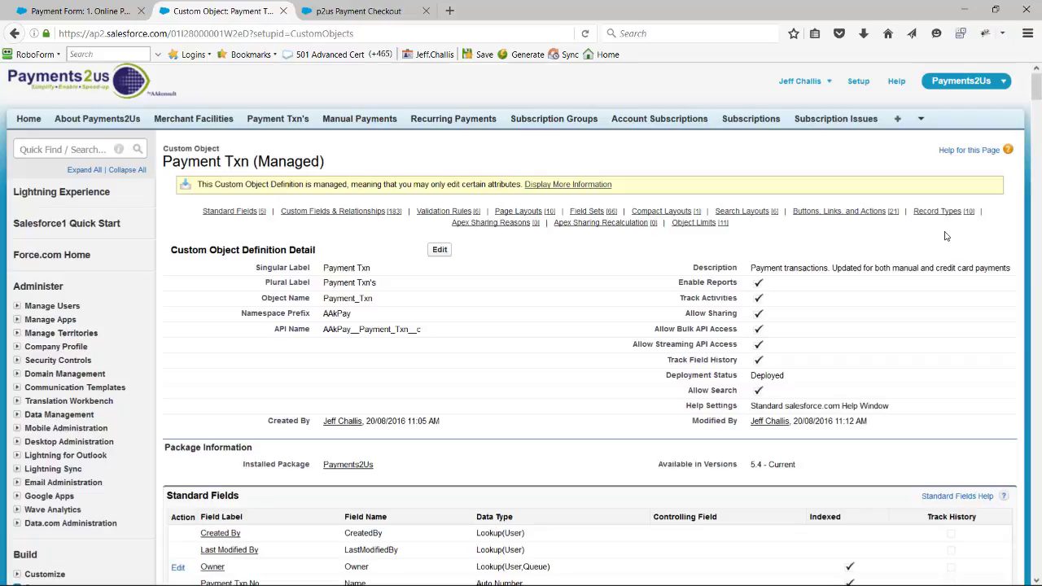
Open the public access settings of the Payments site
scroll(942, 236, "down", 5)
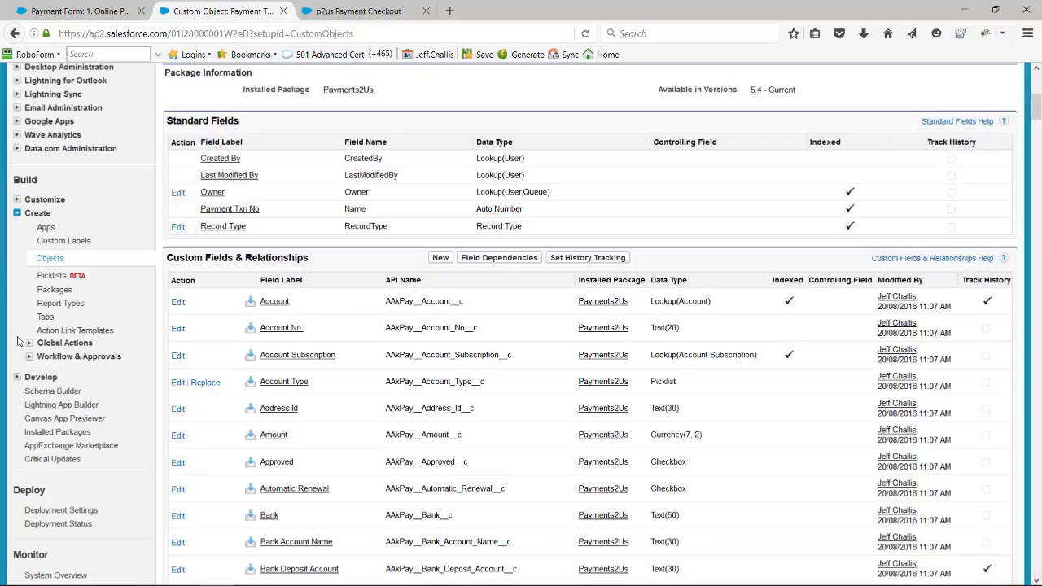
left_click(17, 378)
scroll(24, 383, "down", 3)
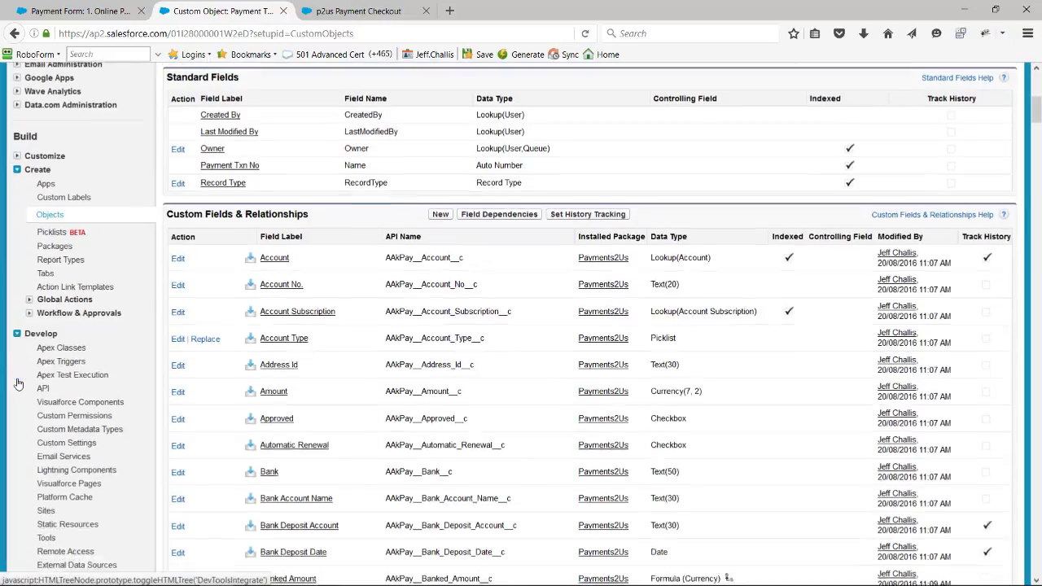
left_click(44, 331)
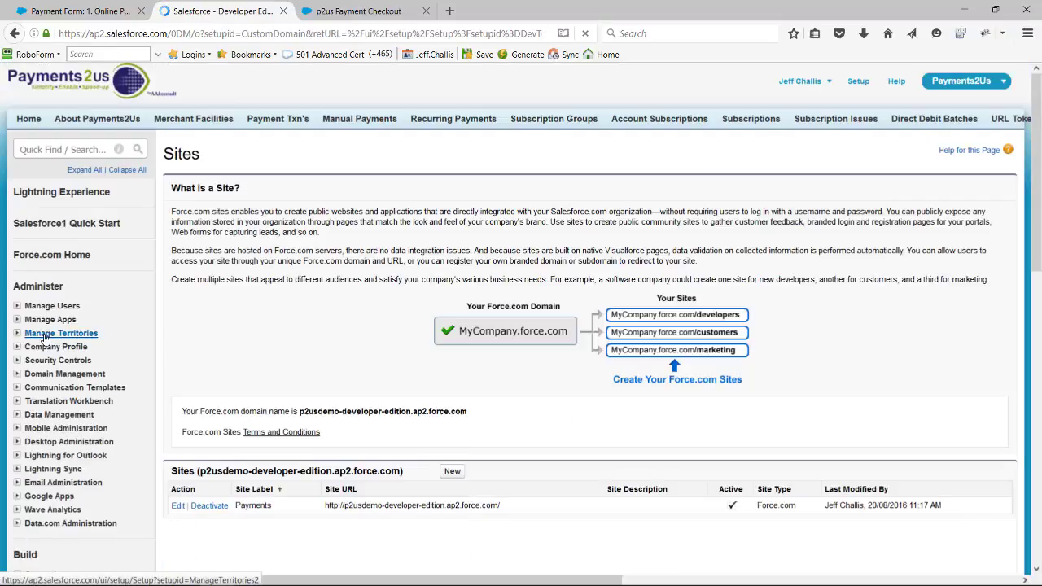
left_click(253, 506)
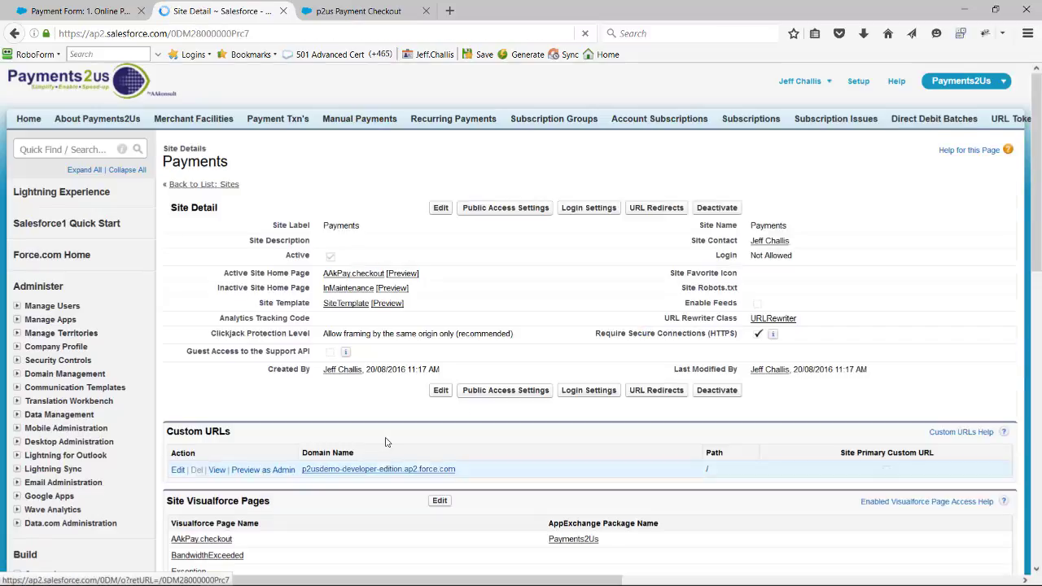
left_click(503, 210)
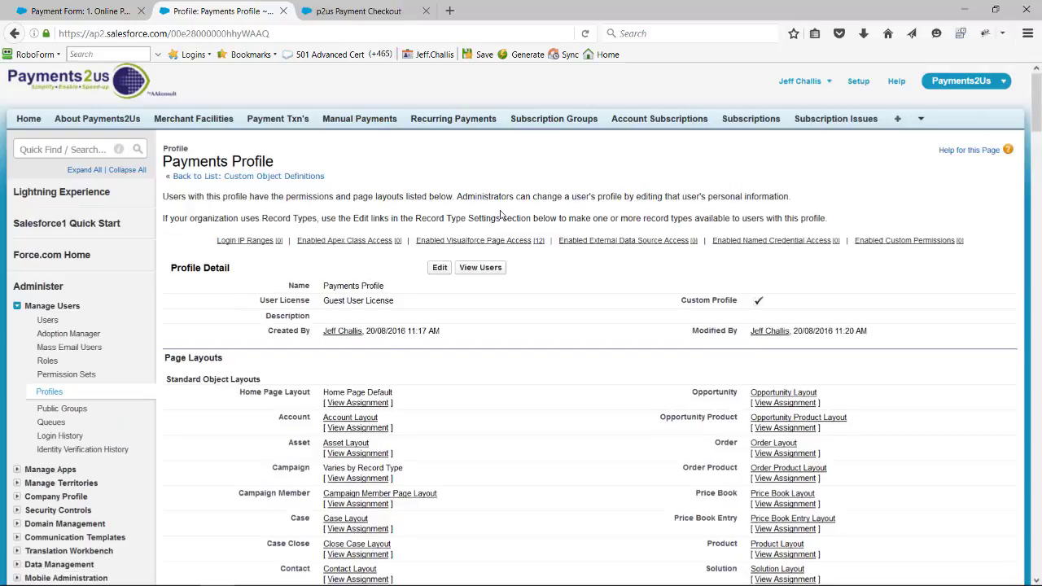
Open the Payment Txn custom field-level security of the Payments Profile for editing
scroll(505, 253, "down", 1)
scroll(504, 253, "down", 15)
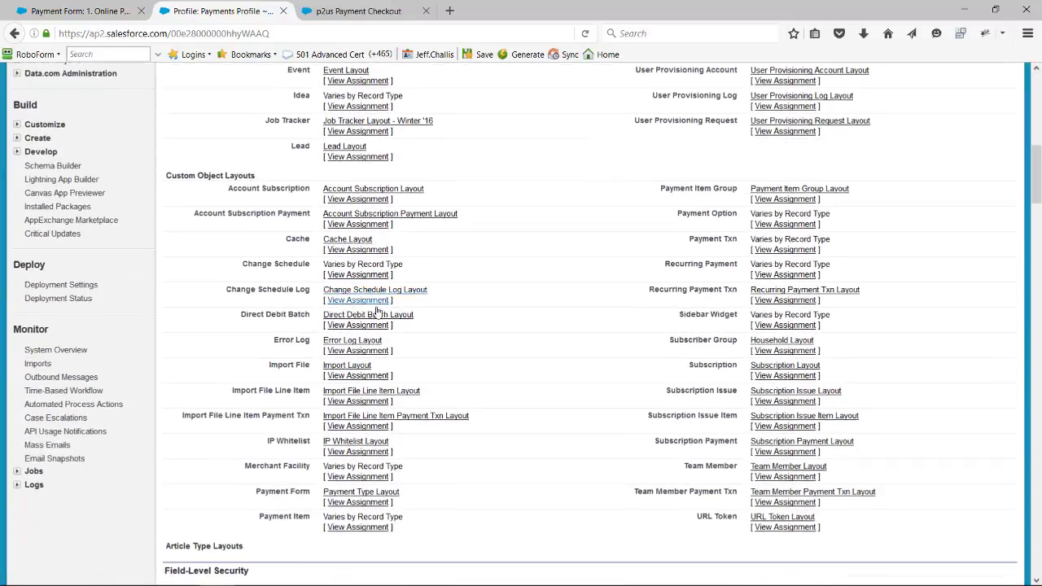
scroll(370, 310, "down", 2)
scroll(235, 125, "up", 2)
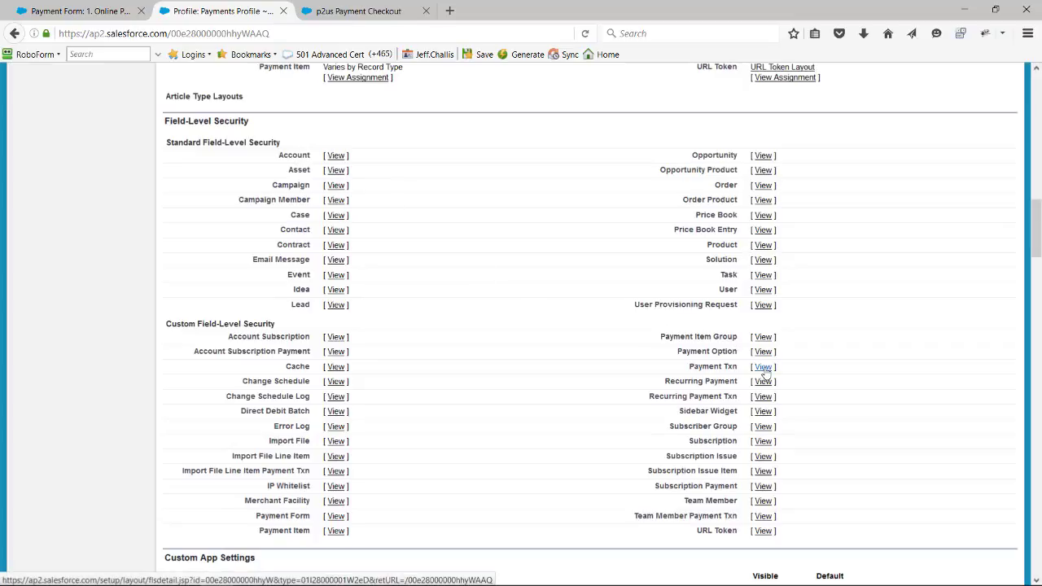
left_click(763, 367)
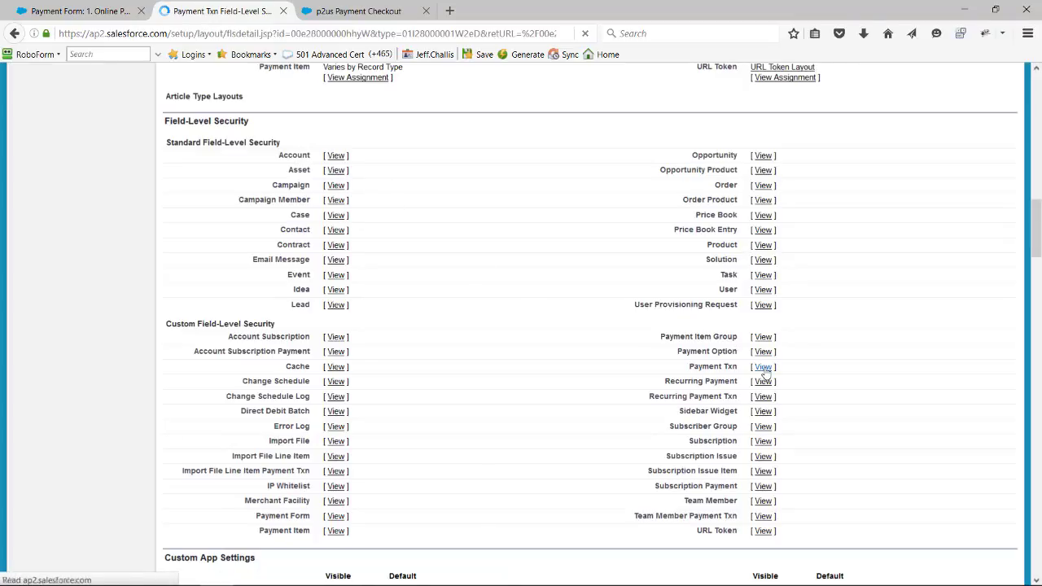
left_click(439, 193)
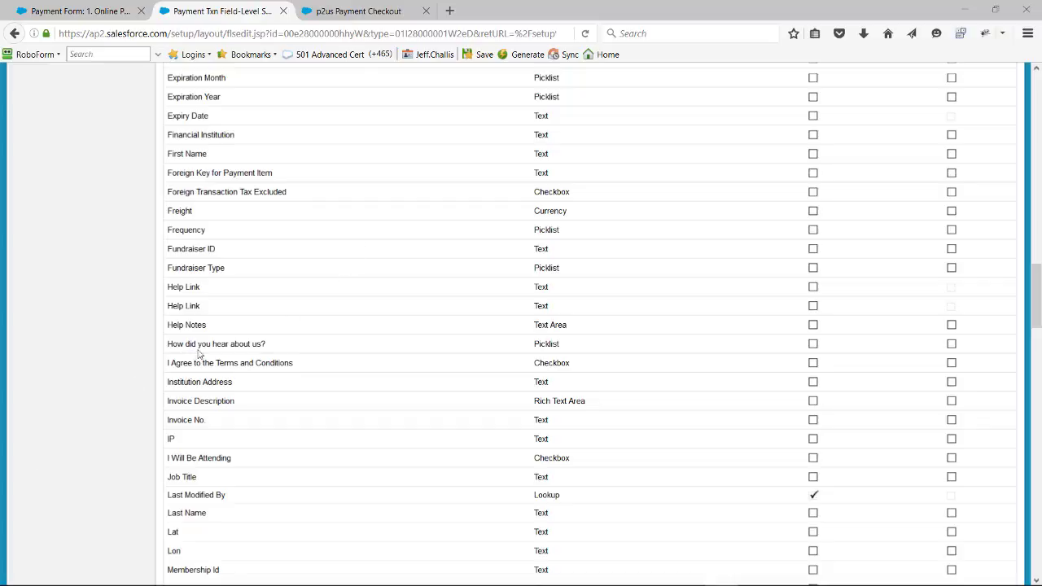
Grant read and edit access to "How did you hear about us?" and read access to Help Notes, then save the permissions
left_click(812, 343)
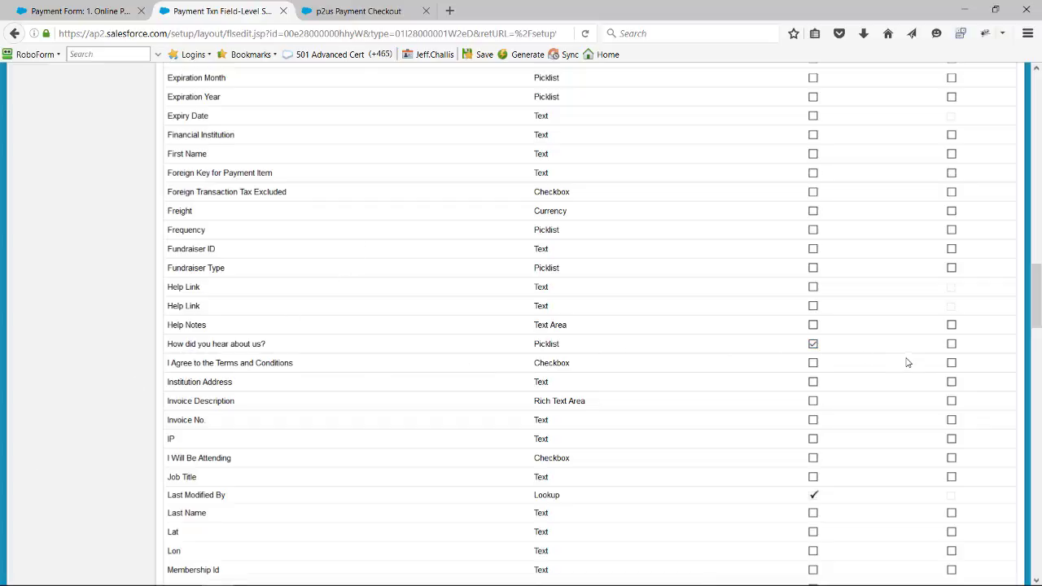
left_click(952, 345)
left_click(812, 325)
left_click_drag(1036, 287, 1022, 87)
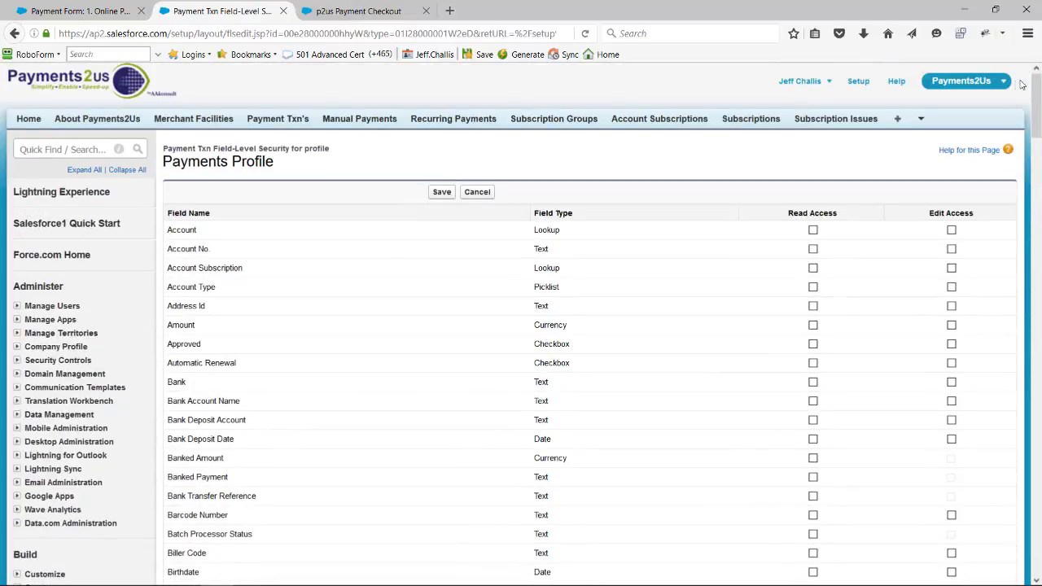
left_click(441, 193)
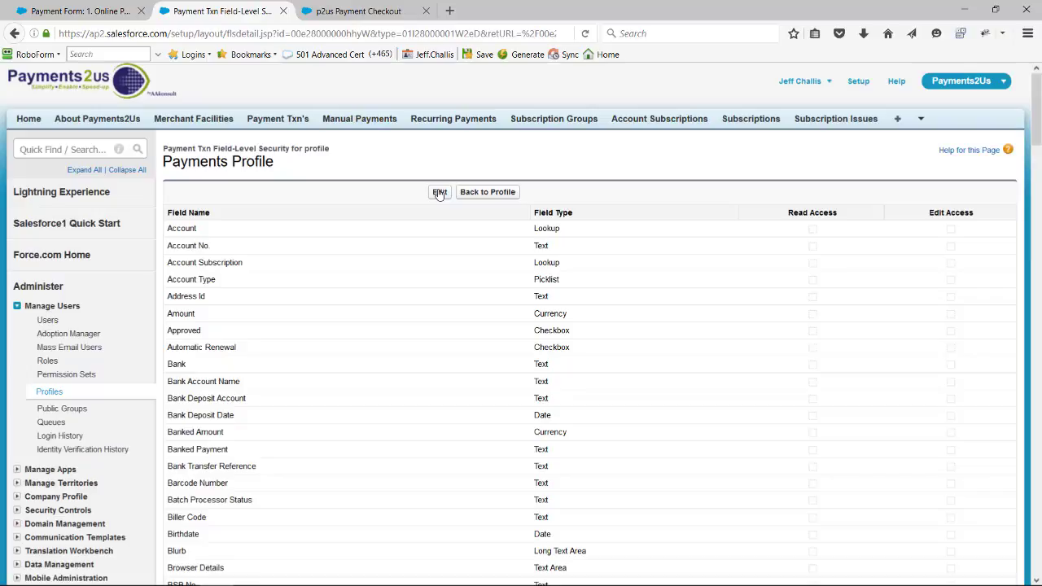
Return to the Payment Txn custom object definition and go to its field sets
left_click(61, 13)
left_click(199, 9)
scroll(45, 423, "down", 5)
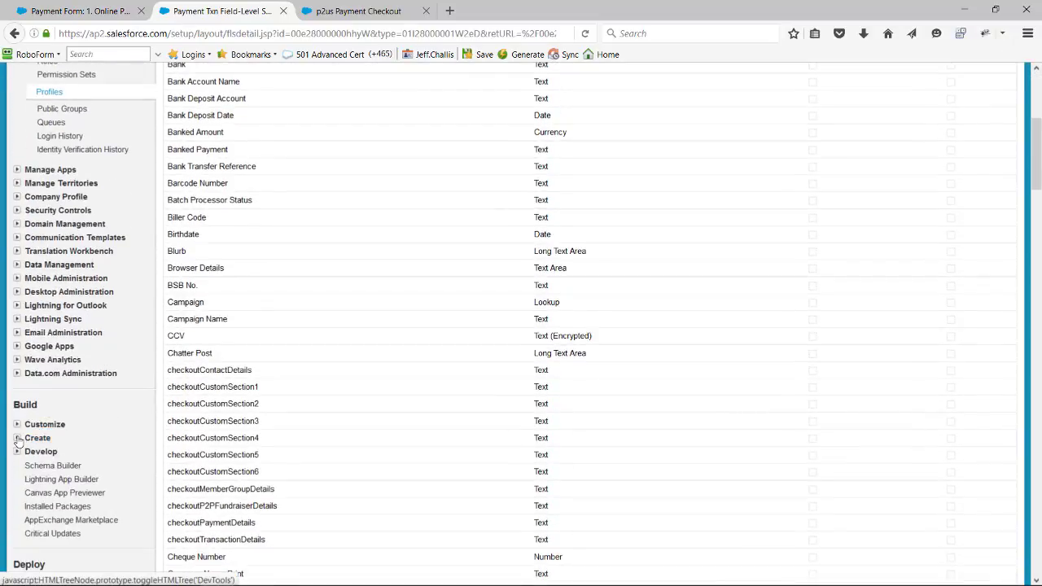
left_click(17, 438)
left_click(49, 480)
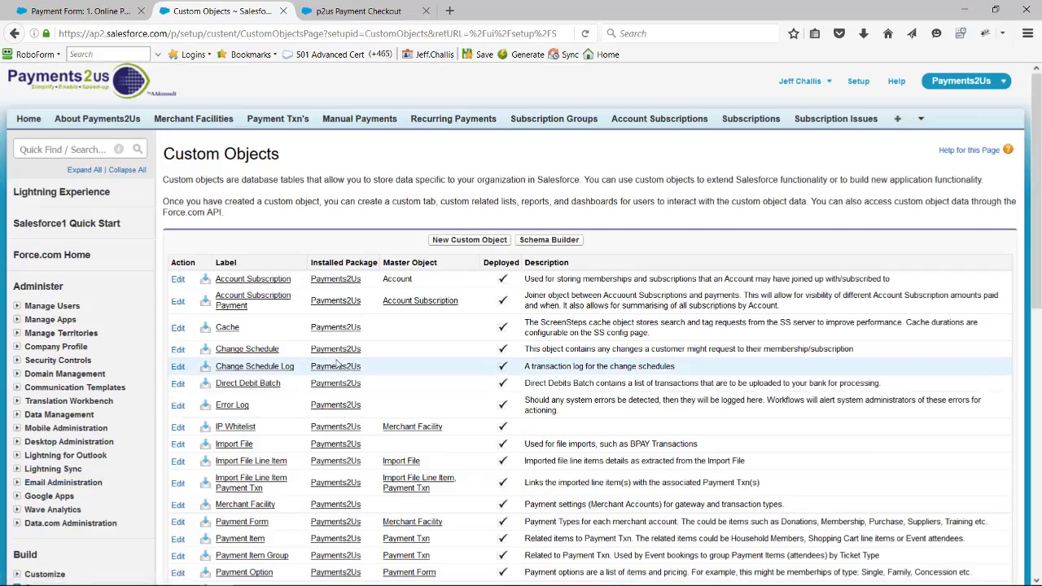
scroll(337, 364, "down", 5)
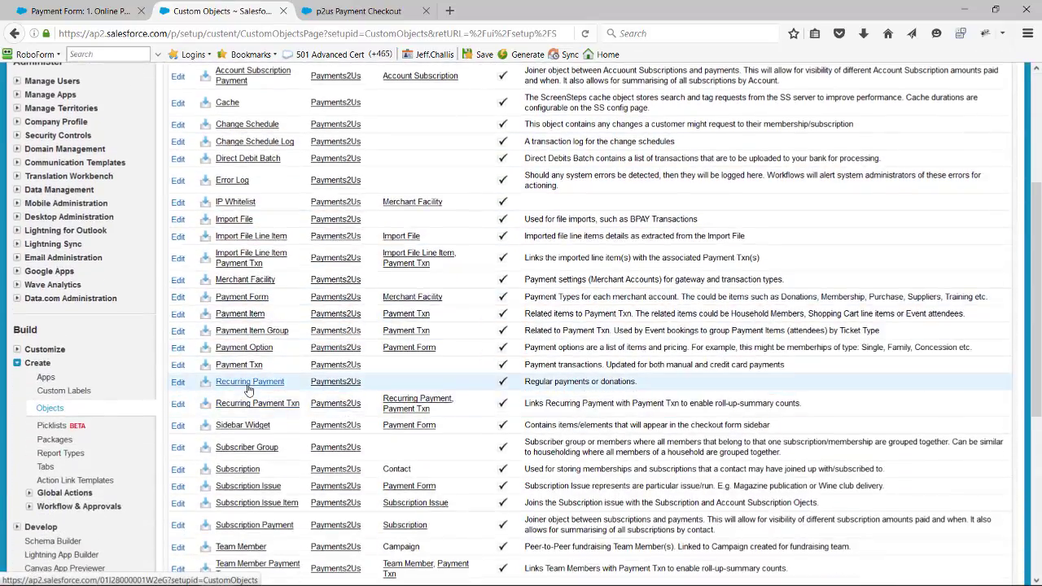
left_click(249, 367)
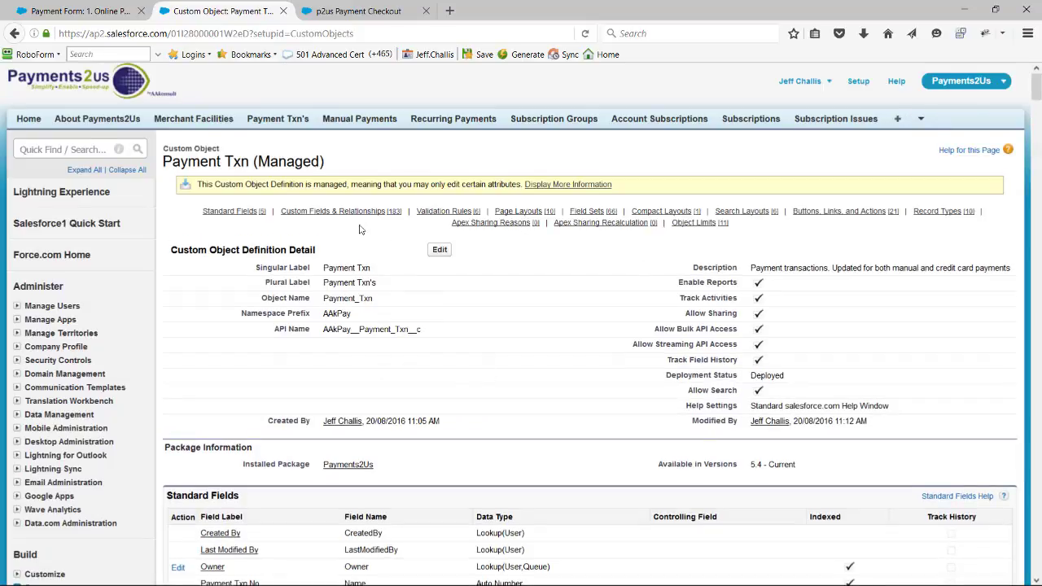
left_click(585, 212)
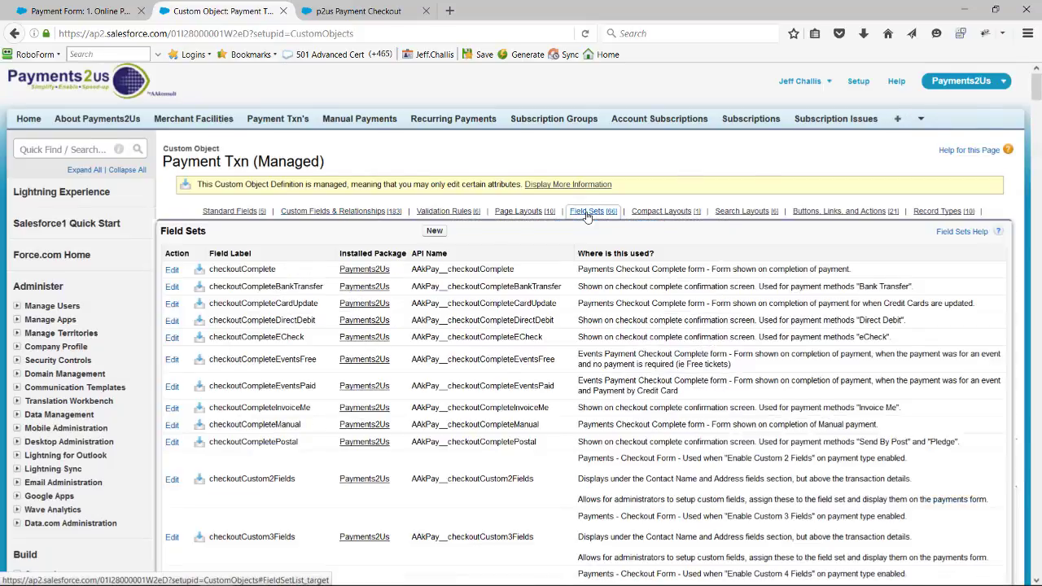
Open the checkoutCustomFields field set for editing and remove Birthdate and I Agree to the Terms and Conditions from it
left_click(586, 213)
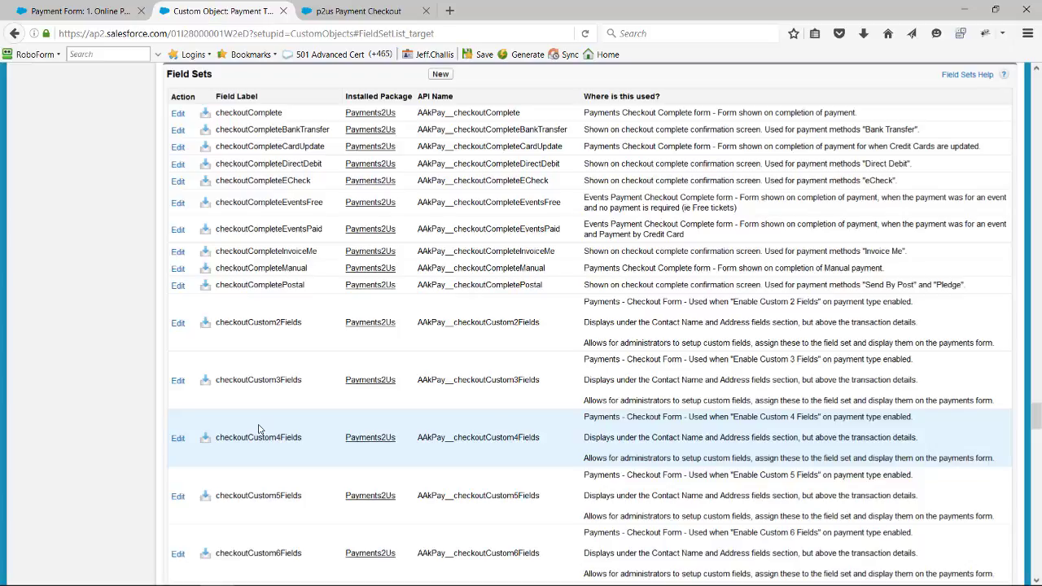
scroll(259, 429, "down", 2)
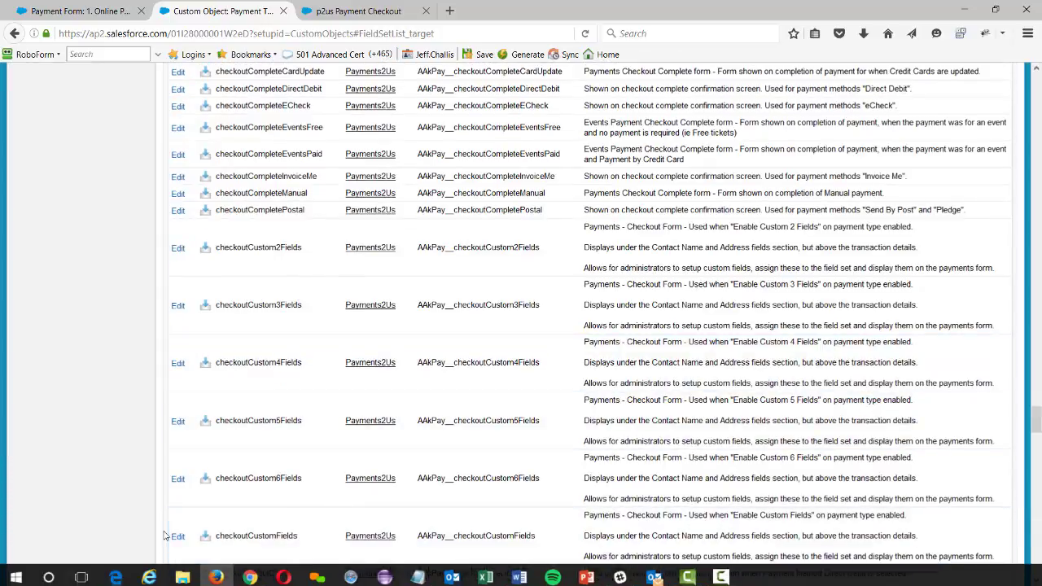
left_click(176, 537)
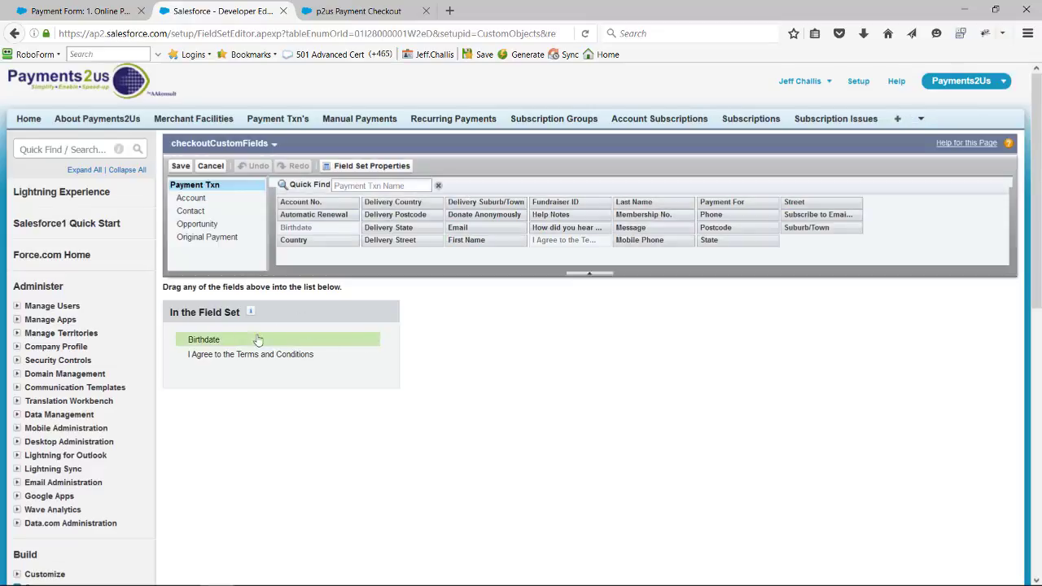
left_click(358, 340)
left_click(358, 339)
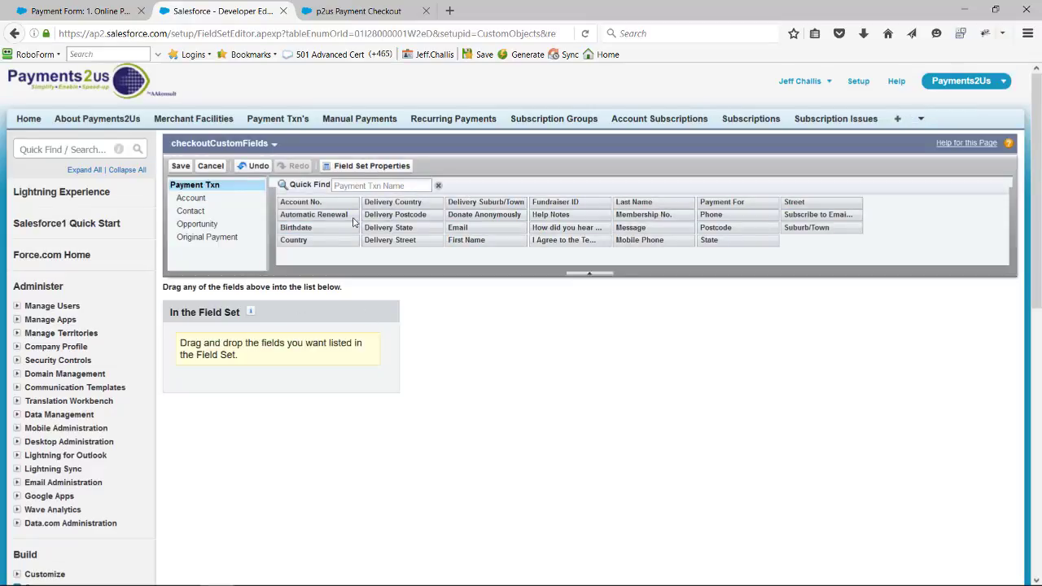
Add "How did you hear about us?" to the field set with Help Notes above it, then save the field set
left_click(365, 185)
type("how")
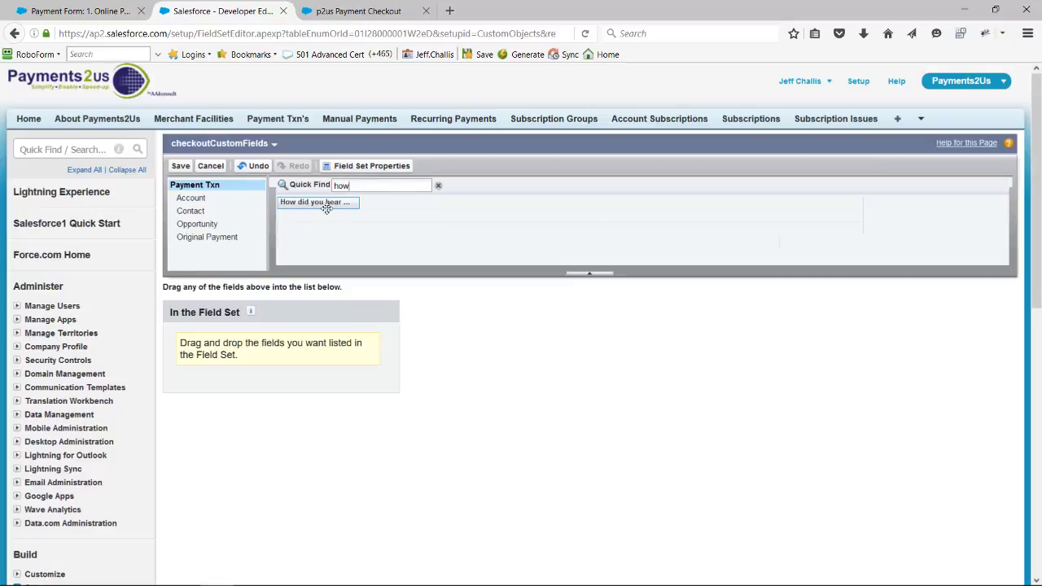
left_click_drag(322, 205, 265, 348)
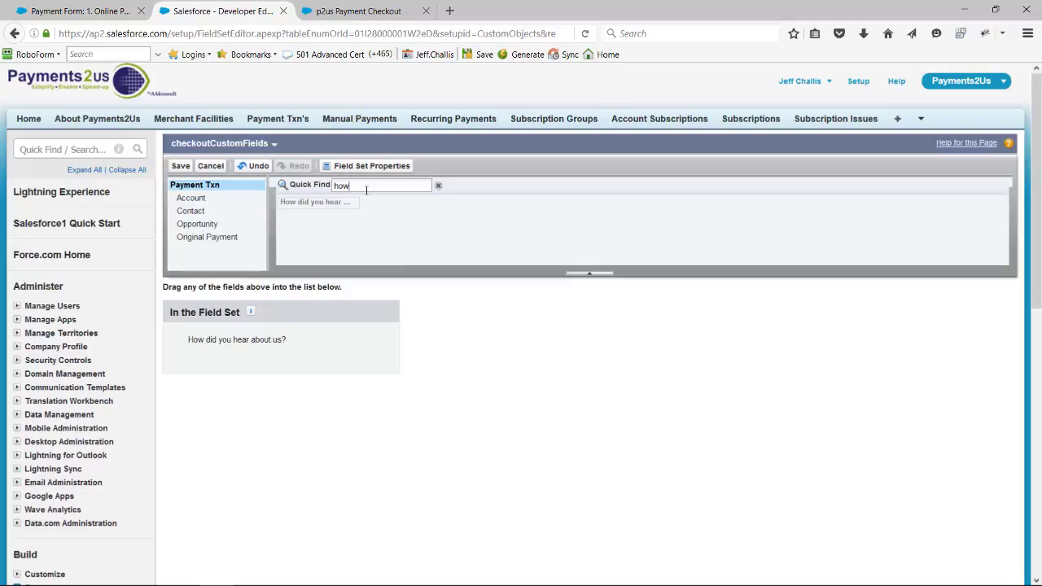
left_click_drag(358, 187, 324, 192)
type("hel")
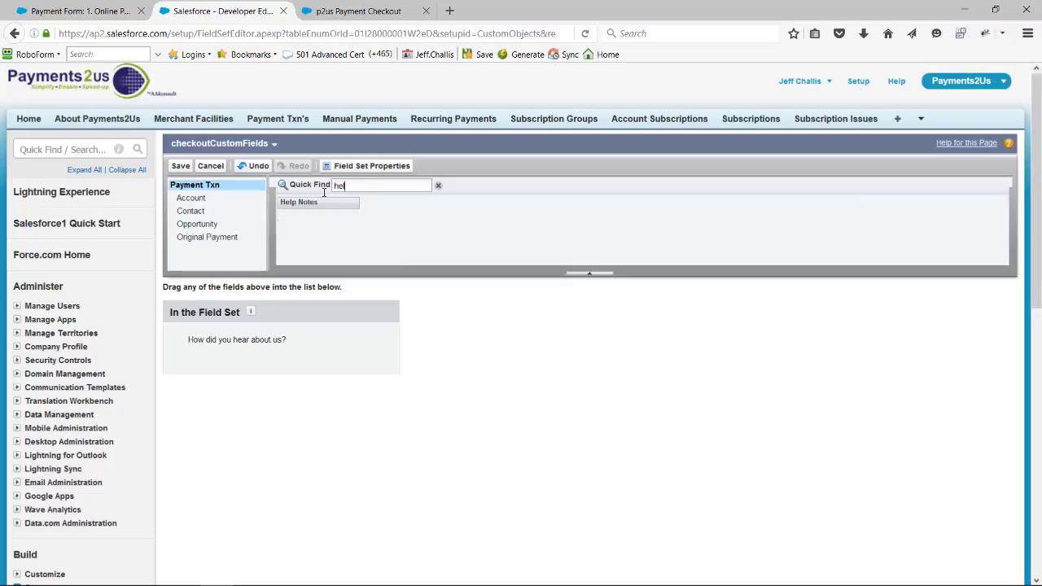
left_click_drag(301, 202, 233, 350)
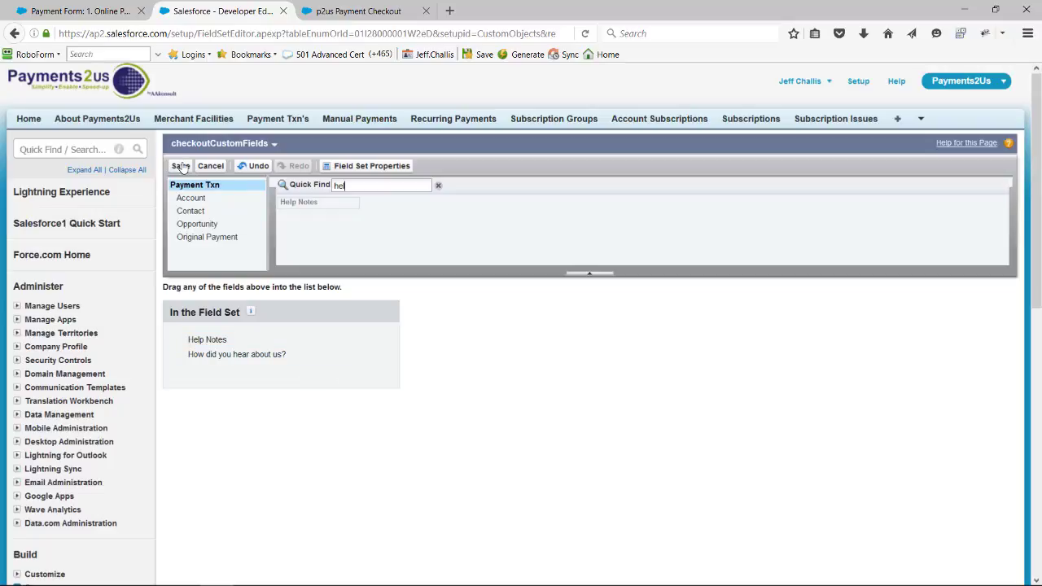
left_click(179, 169)
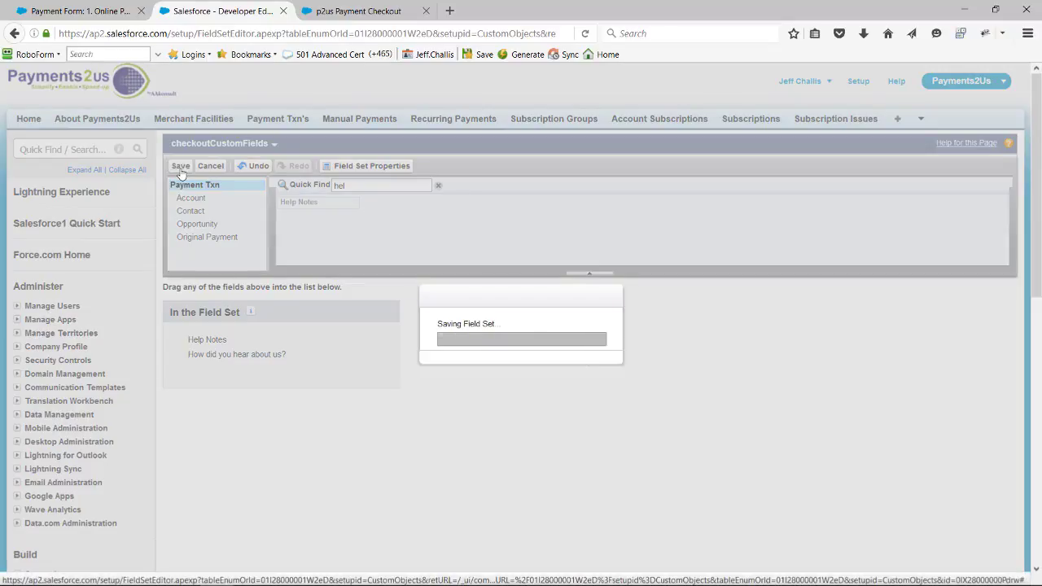
Open the DEMO FACILITY merchant facility record and launch its public payment form from the Site URL
key("ctrl+shift+Tab")
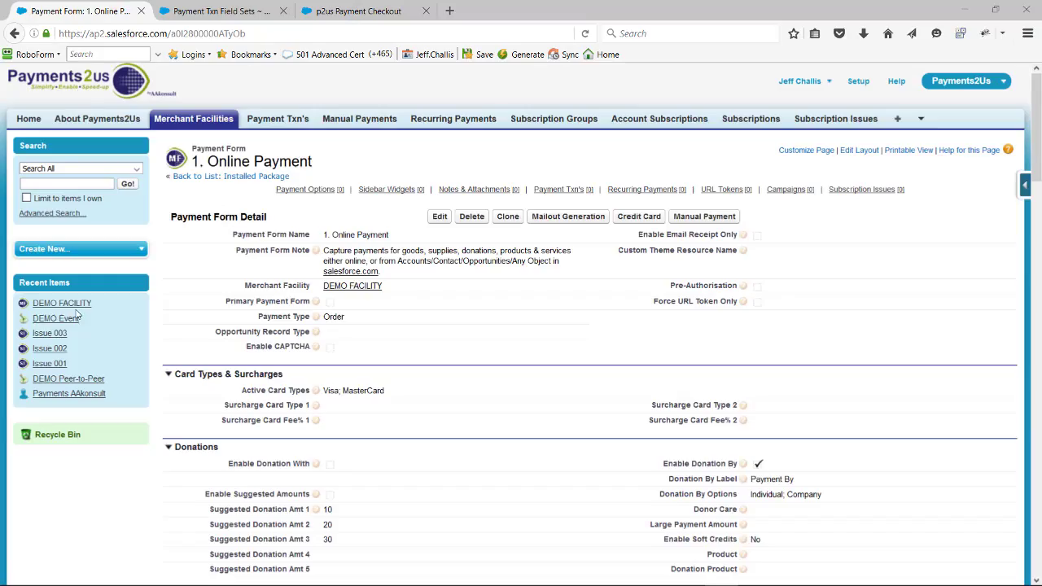
left_click(199, 122)
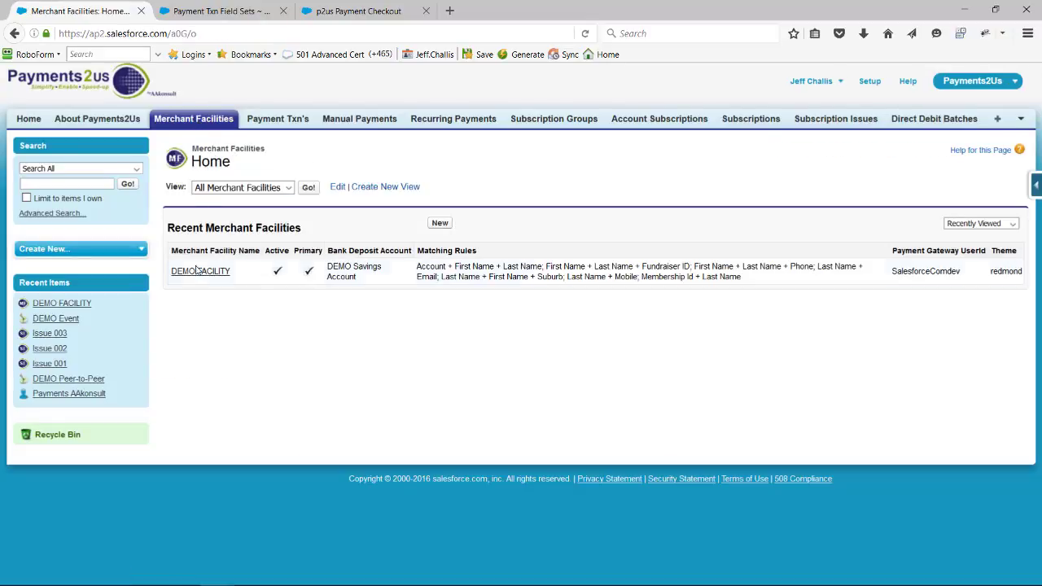
left_click(192, 274)
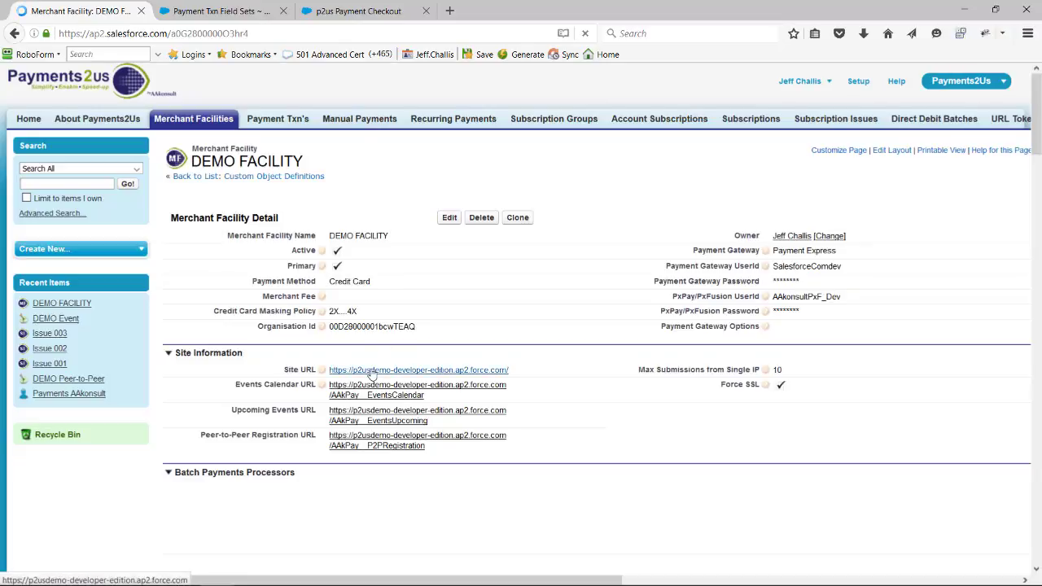
left_click(372, 372)
Set "How did you hear about us?" to Word of Mouth - Friend in the checkout form's My first Custom Section
scroll(358, 208, "down", 4)
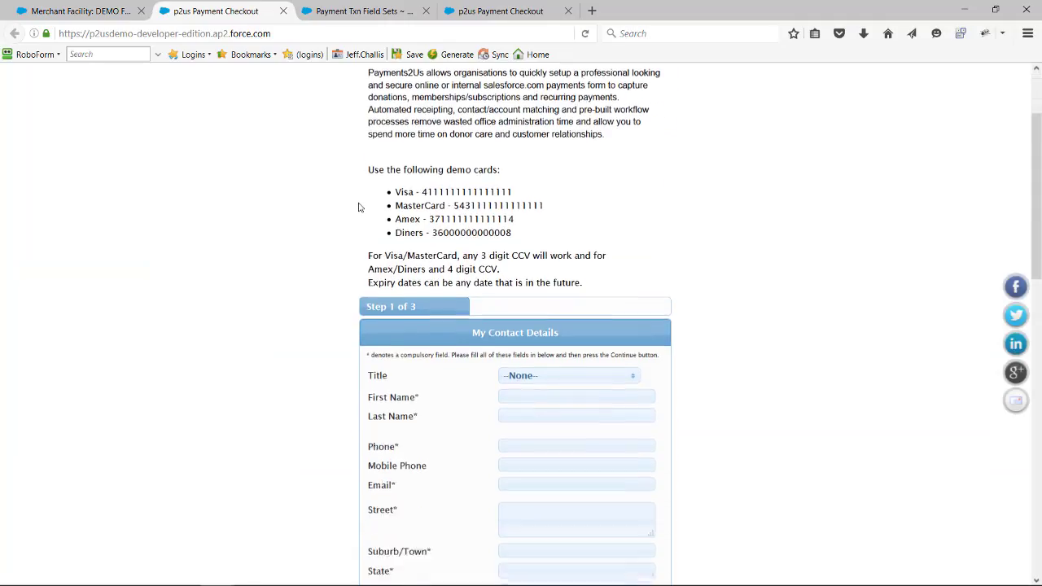
scroll(368, 222, "down", 3)
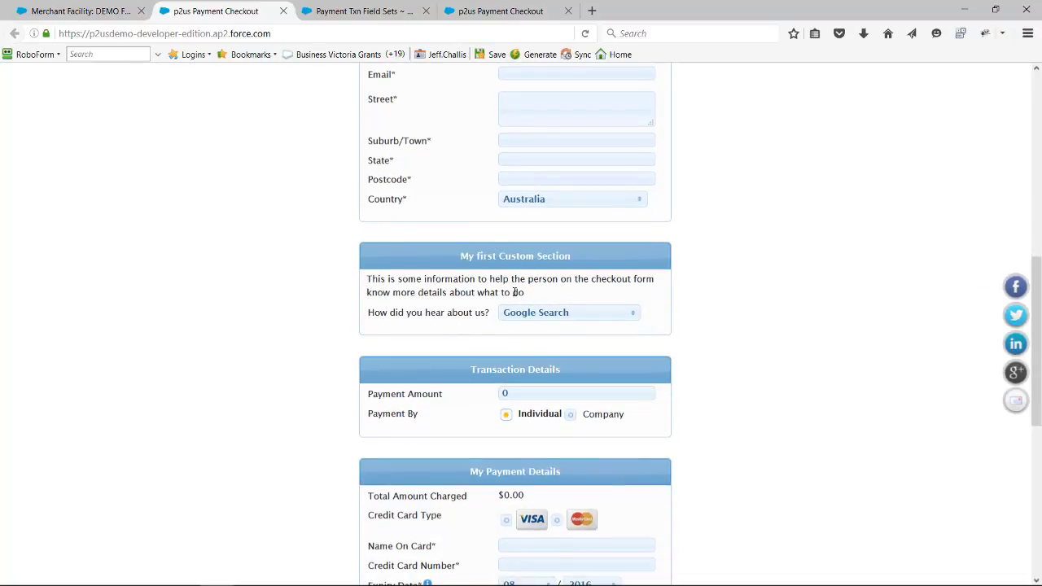
left_click(574, 313)
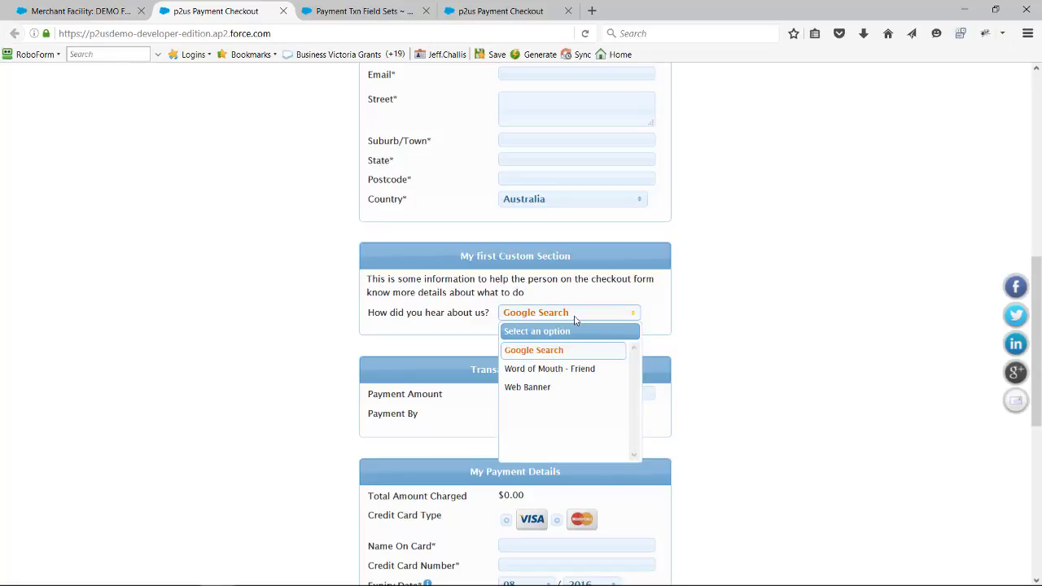
left_click(568, 368)
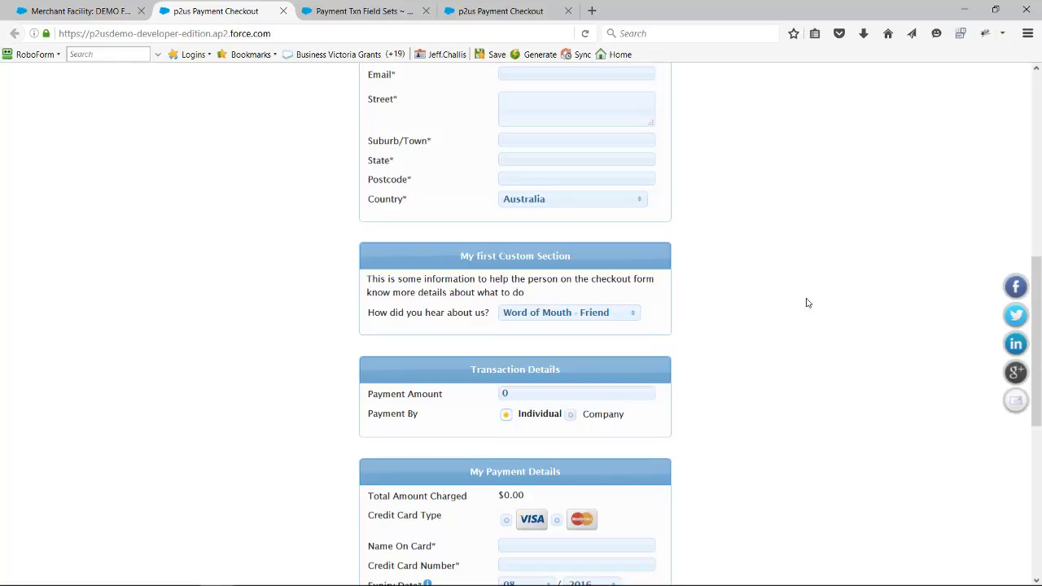